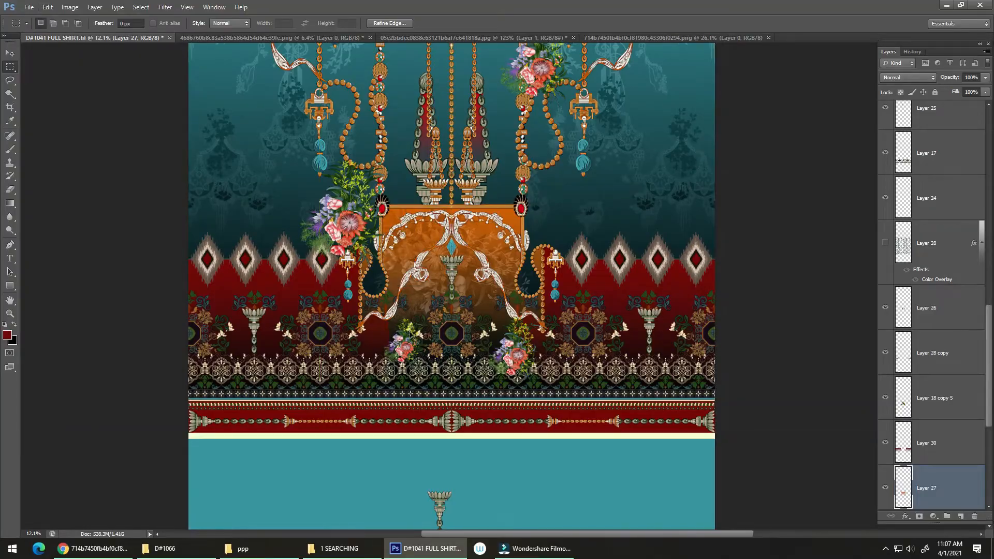
# Step: Examine the red band layer around the base of the orange panel and its ribbon ornament
pyautogui.moveTo(384, 326); pyautogui.dragTo(356, 304)
pyautogui.press('v')
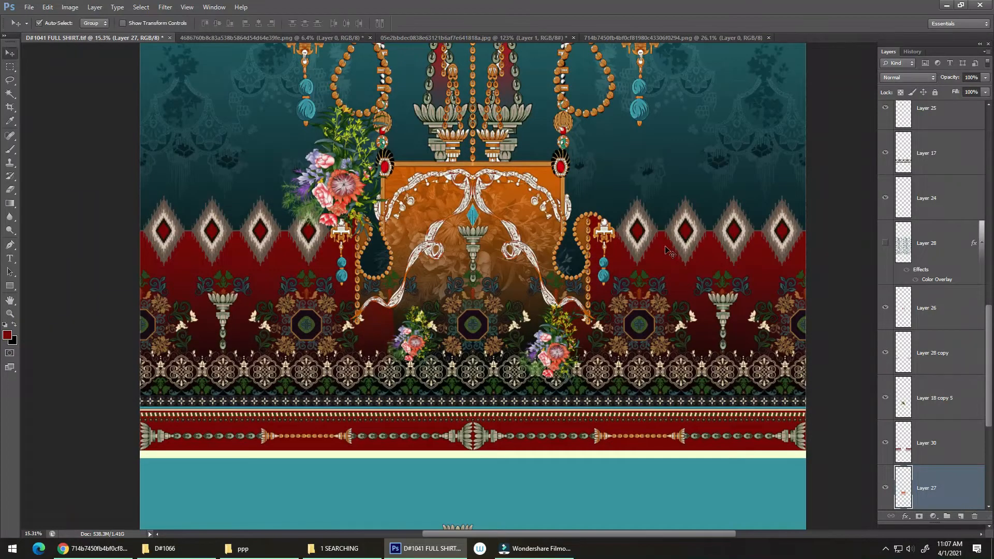
pyautogui.click(665, 245)
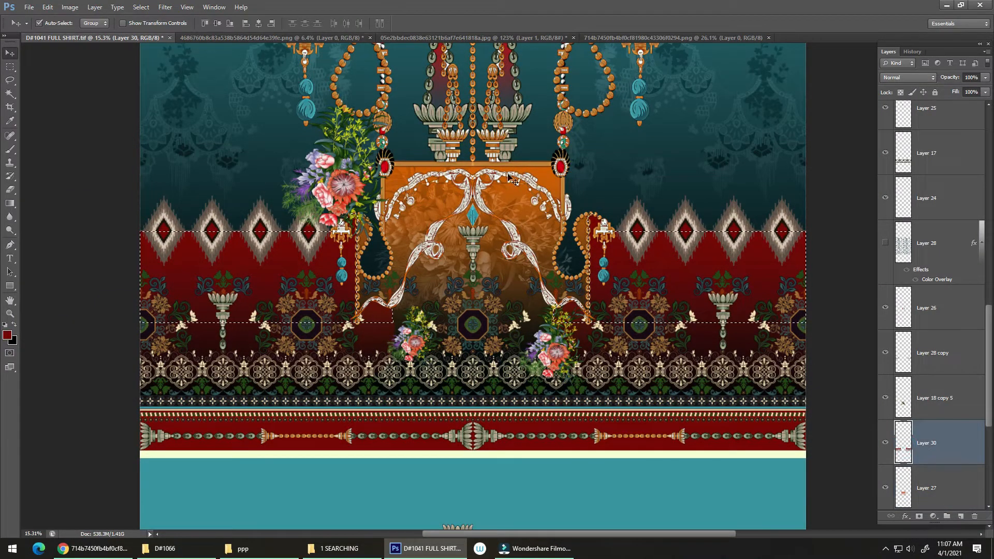
pyautogui.click(535, 167)
pyautogui.hotkey('ctrl', 'd')
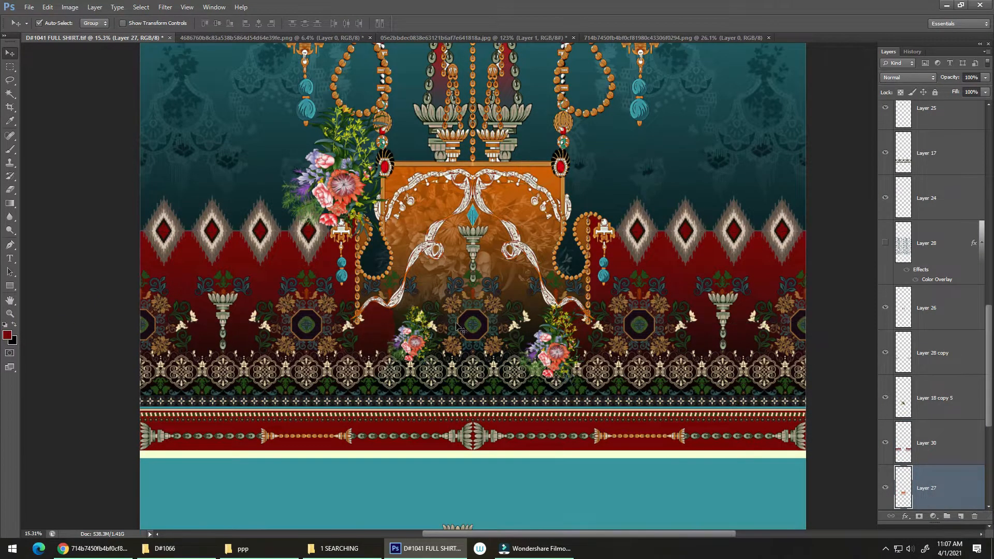
pyautogui.moveTo(405, 280); pyautogui.dragTo(419, 288)
pyautogui.scroll(-5, 419, 288)
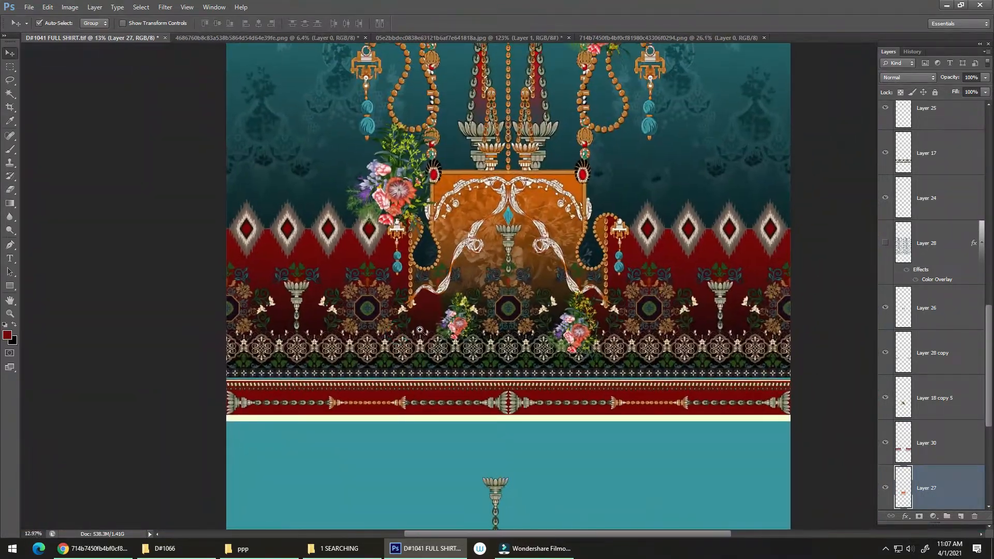
pyautogui.scroll(8, 491, 313)
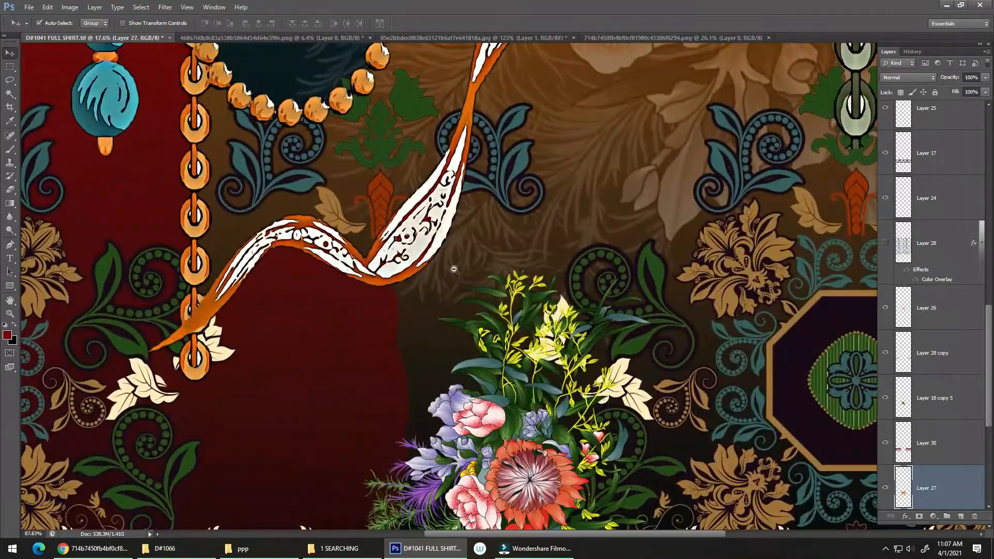
pyautogui.scroll(-6, 454, 269)
# Step: Try shifting the red band layer sideways behind the orange panel
pyautogui.click(405, 319)
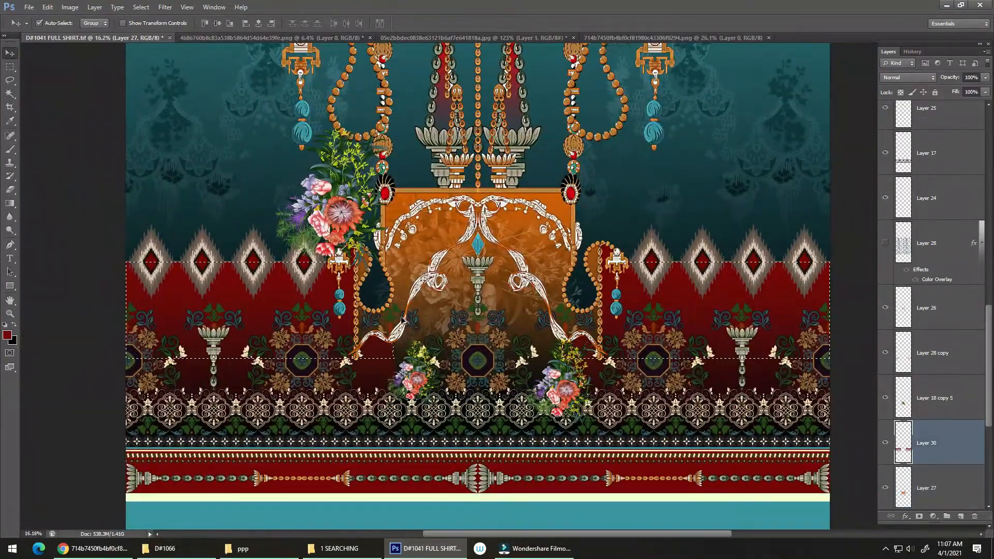
pyautogui.scroll(1, 394, 350)
pyautogui.moveTo(371, 350); pyautogui.dragTo(357, 317)
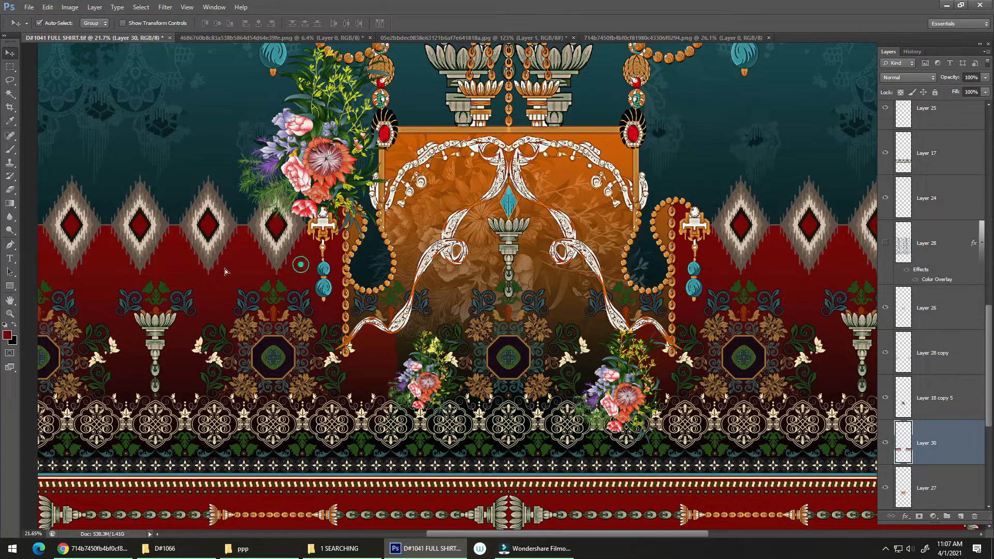
pyautogui.moveTo(225, 271); pyautogui.dragTo(355, 324)
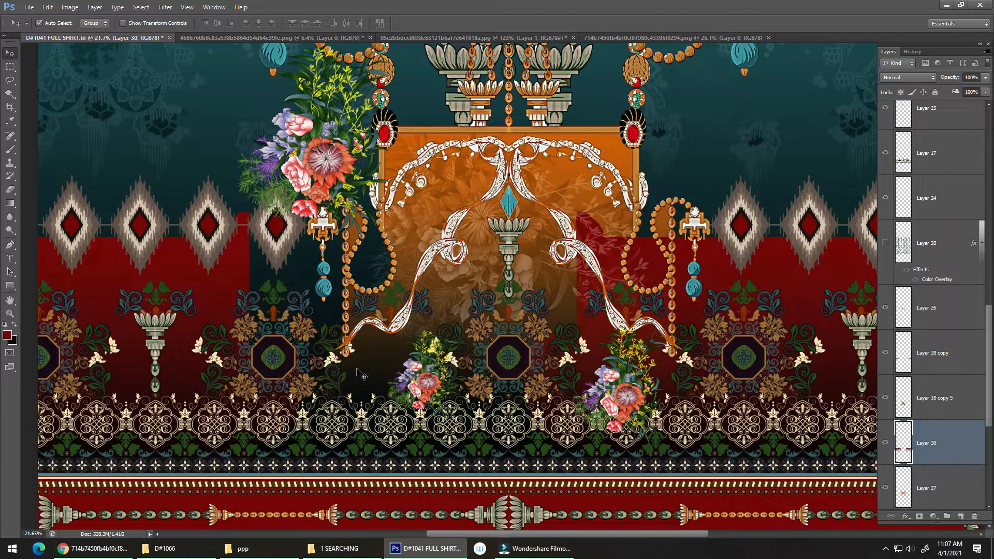
pyautogui.moveTo(361, 374); pyautogui.dragTo(357, 370)
# Step: Erase the part of the red band on Layer 30 between the left hanging chain and the small bouquet
pyautogui.scroll(2, 347, 370)
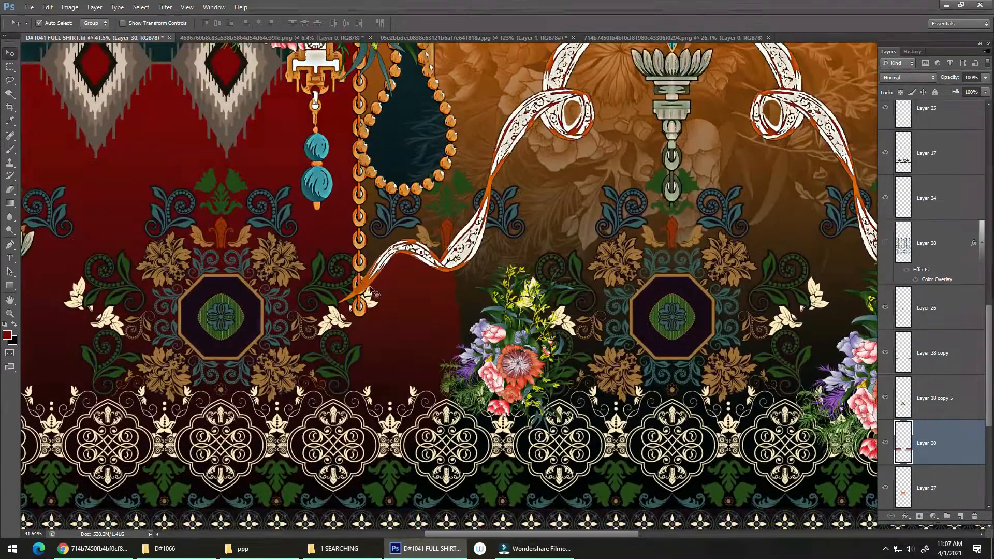
pyautogui.press('e')
pyautogui.moveTo(379, 302); pyautogui.dragTo(392, 286)
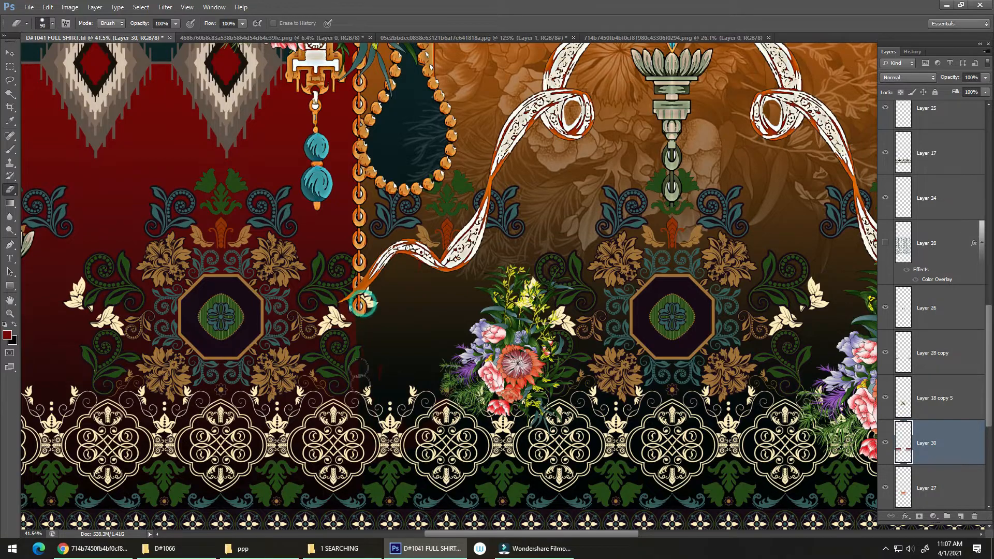
pyautogui.scroll(4, 362, 305)
pyautogui.moveTo(396, 227); pyautogui.dragTo(384, 280)
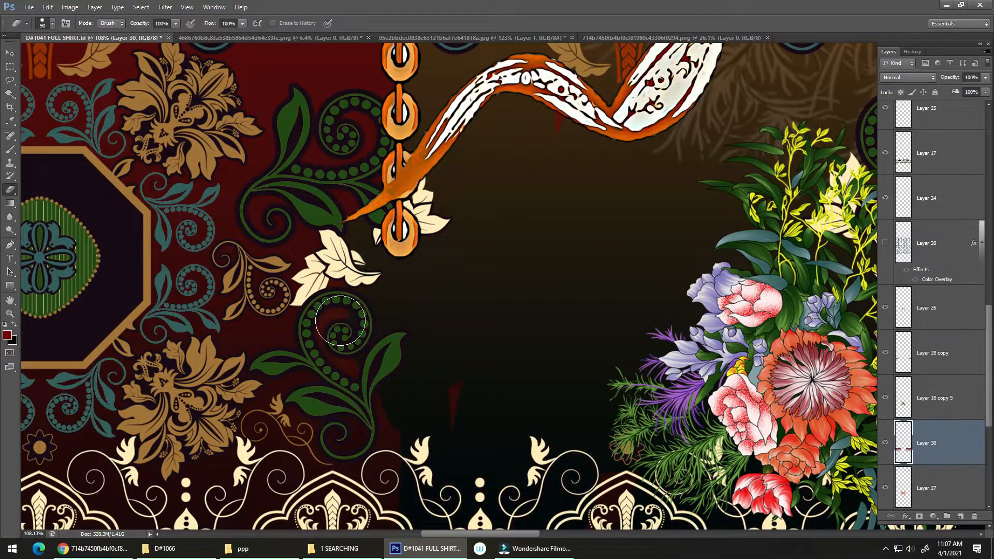
pyautogui.moveTo(448, 371); pyautogui.dragTo(456, 404)
# Step: Erase the leftover red fringe beside the green scroll leaf and behind the cream medallion border
pyautogui.scroll(-5, 455, 404)
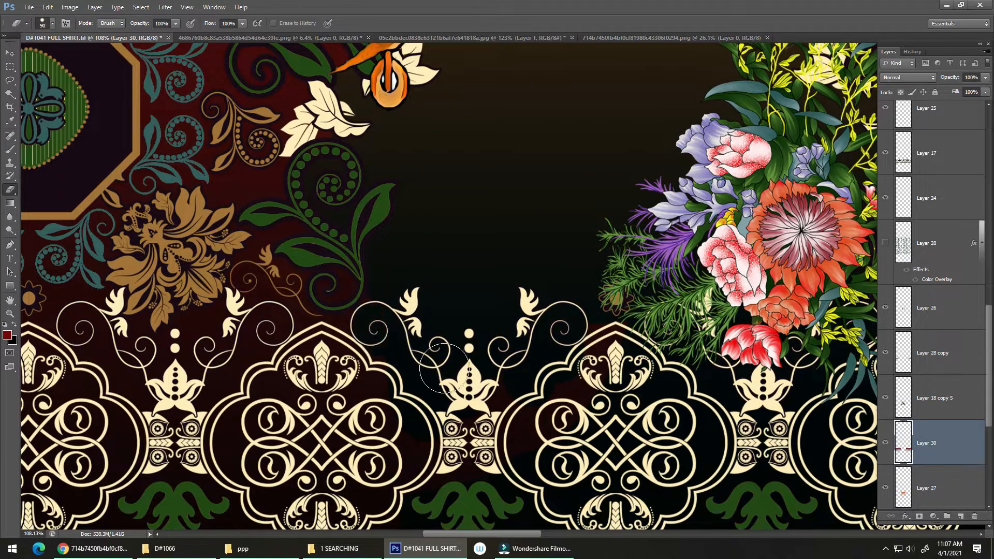
pyautogui.scroll(-3, 396, 357)
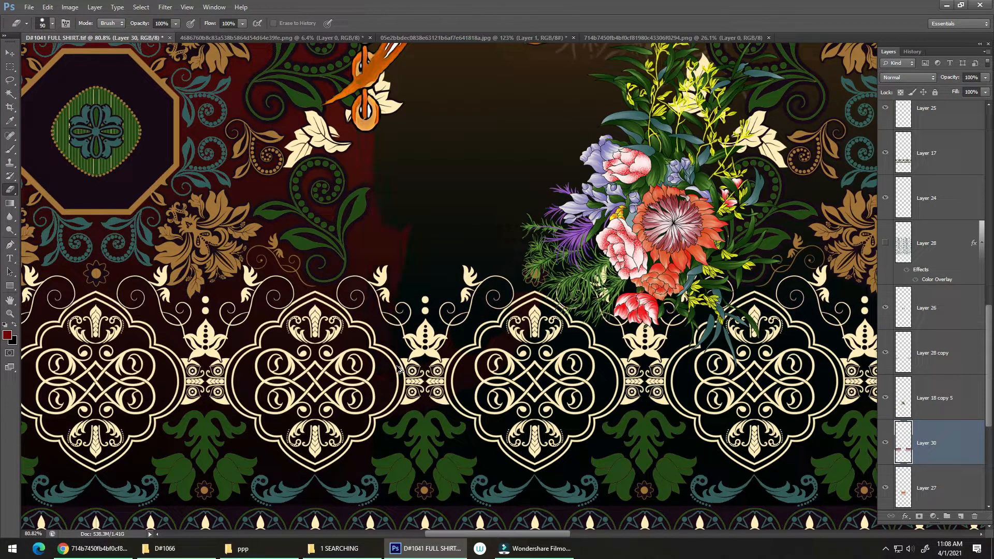
pyautogui.moveTo(353, 293)
pyautogui.mouseDown()
pyautogui.moveTo(364, 318)
pyautogui.moveTo(464, 298)
pyautogui.moveTo(386, 335)
pyautogui.moveTo(373, 324)
pyautogui.moveTo(423, 366)
pyautogui.moveTo(403, 317)
pyautogui.mouseUp()
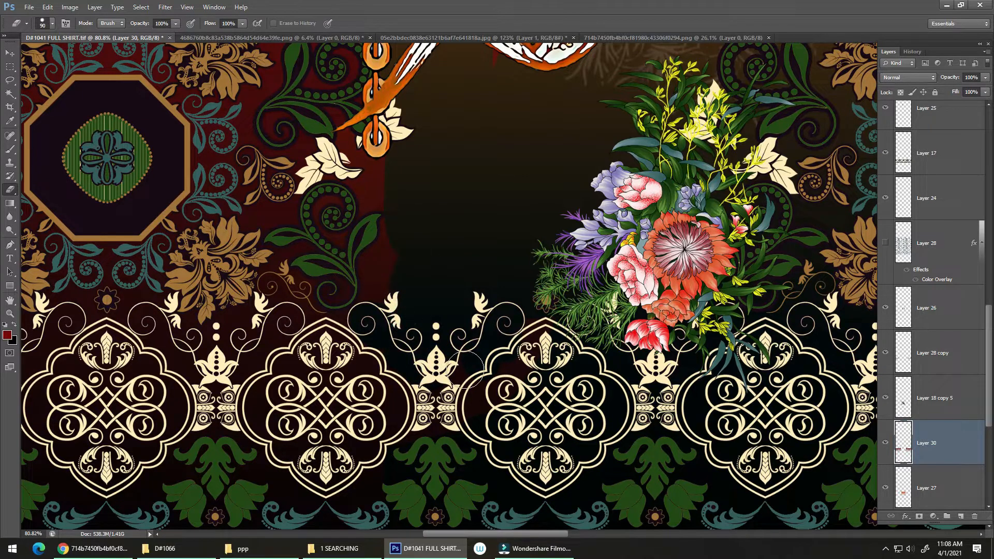
pyautogui.click(436, 361)
pyautogui.scroll(2, 399, 306)
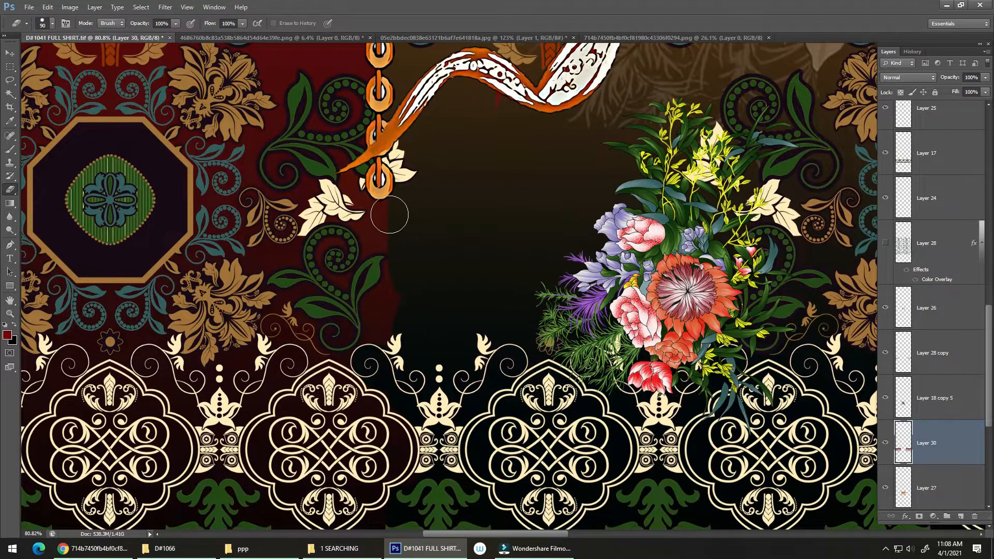
pyautogui.click(353, 193)
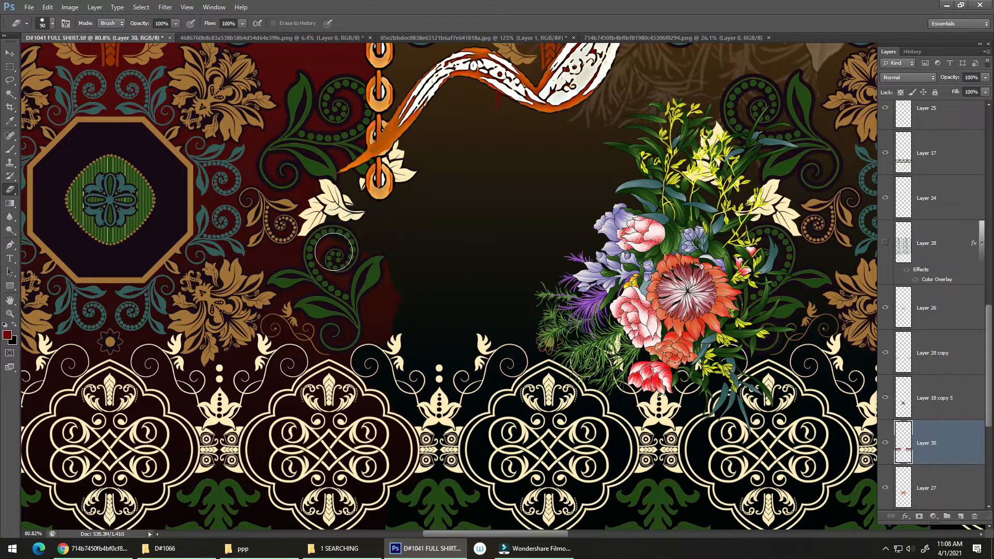
pyautogui.moveTo(385, 272)
pyautogui.mouseDown()
pyautogui.moveTo(386, 331)
pyautogui.moveTo(373, 345)
pyautogui.mouseUp()
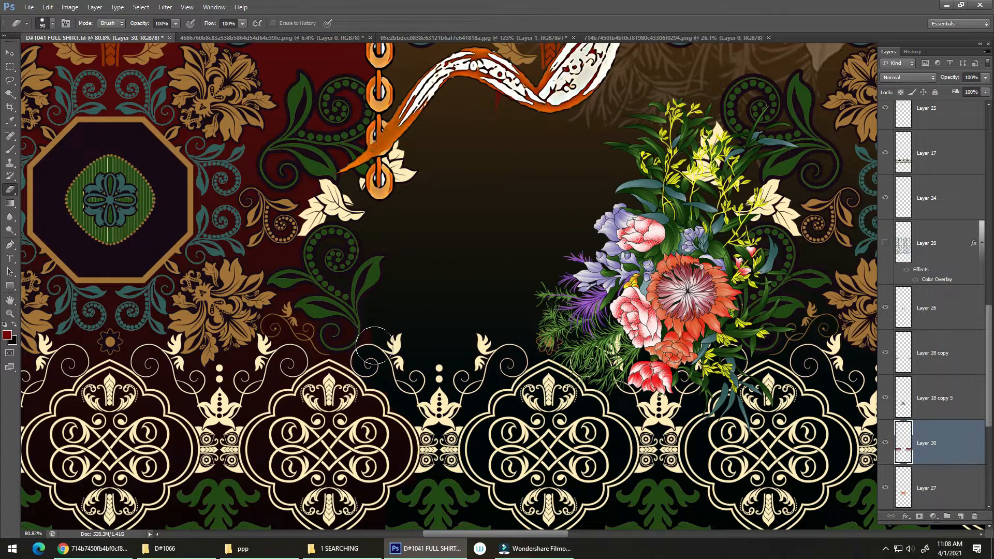
# Step: Show the guides and clear the half of the red band to the right of the centre guide
pyautogui.scroll(-5, 409, 334)
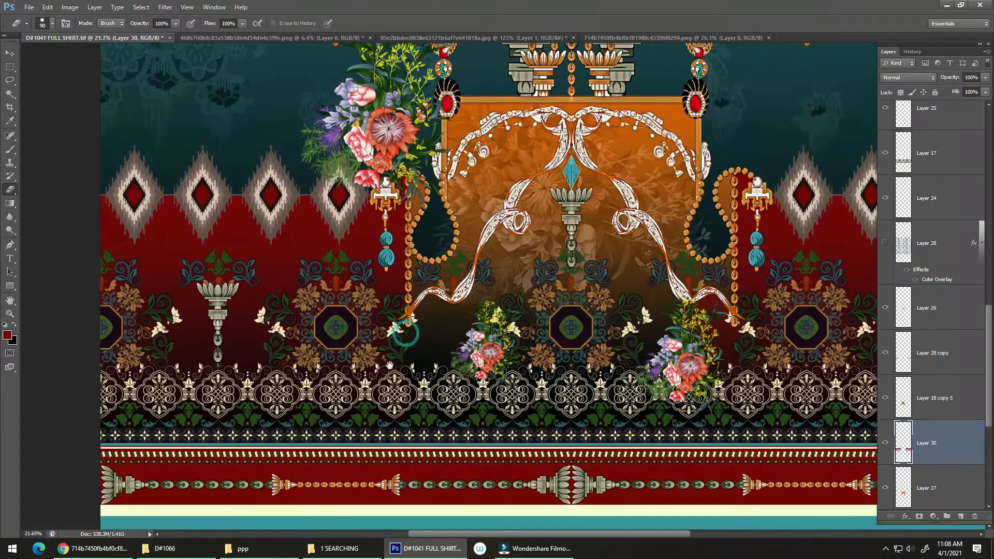
pyautogui.scroll(-3, 406, 334)
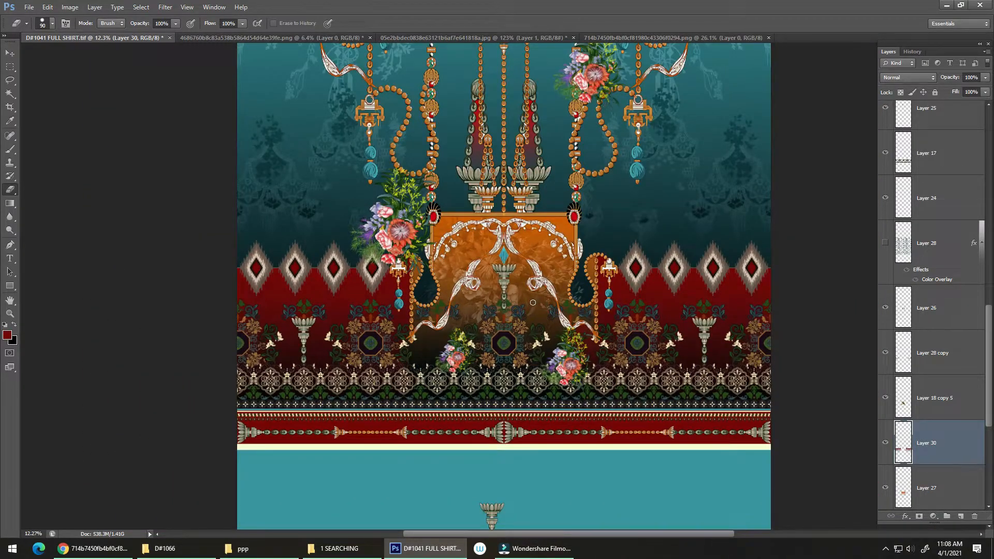
pyautogui.hotkey('ctrl', ';')
pyautogui.press('m')
pyautogui.moveTo(503, 176); pyautogui.dragTo(626, 346)
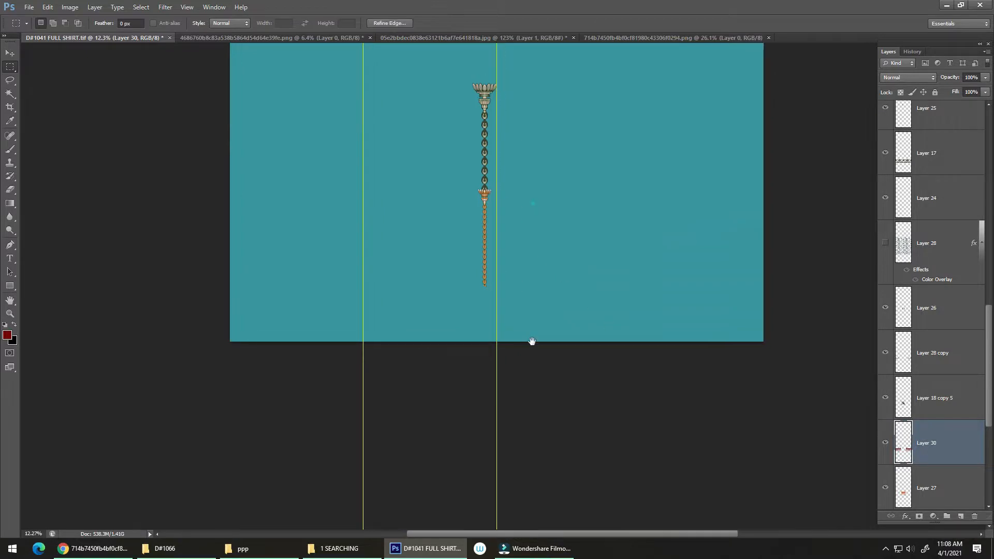
pyautogui.scroll(10, 566, 254)
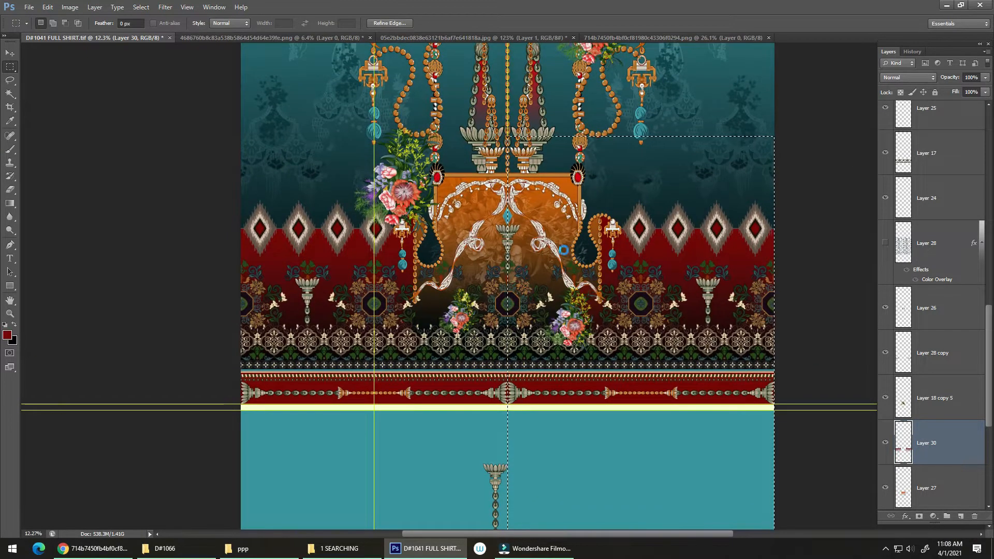
# Step: Mirror the cleaned left part of the red band onto the right half of the shirt and hide the guides
pyautogui.hotkey('ctrl', 'a')
pyautogui.hotkey('alt', 'e')
pyautogui.press('Escape')
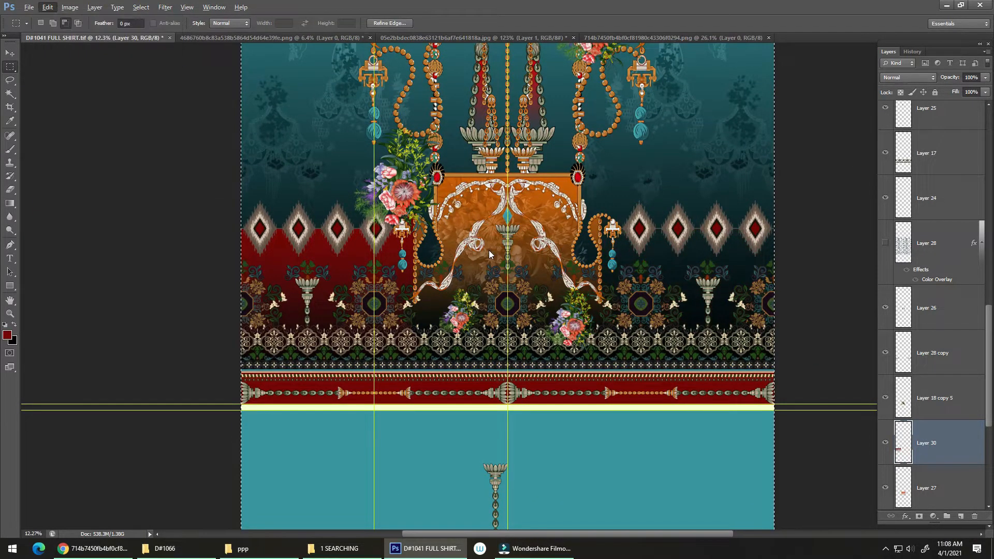
pyautogui.hotkey('ctrl', 'd')
pyautogui.hotkey('ctrl', ';')
# Step: Duplicate the lotus-topped chain ornament from the plain teal area onto the right side of the shirt design
pyautogui.scroll(-3, 463, 363)
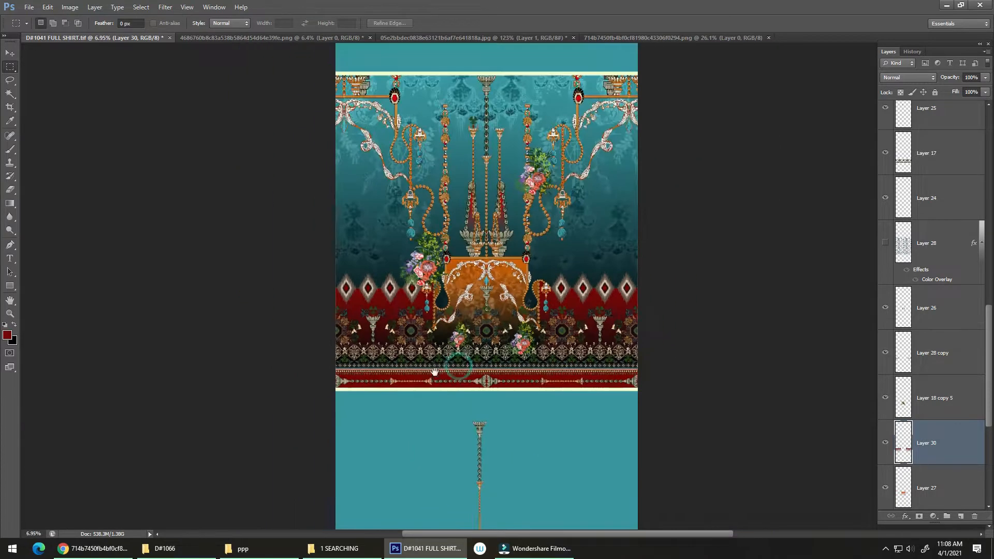
pyautogui.press('v')
pyautogui.moveTo(464, 394); pyautogui.dragTo(579, 170)
pyautogui.scroll(8, 582, 168)
pyautogui.scroll(-5, 555, 228)
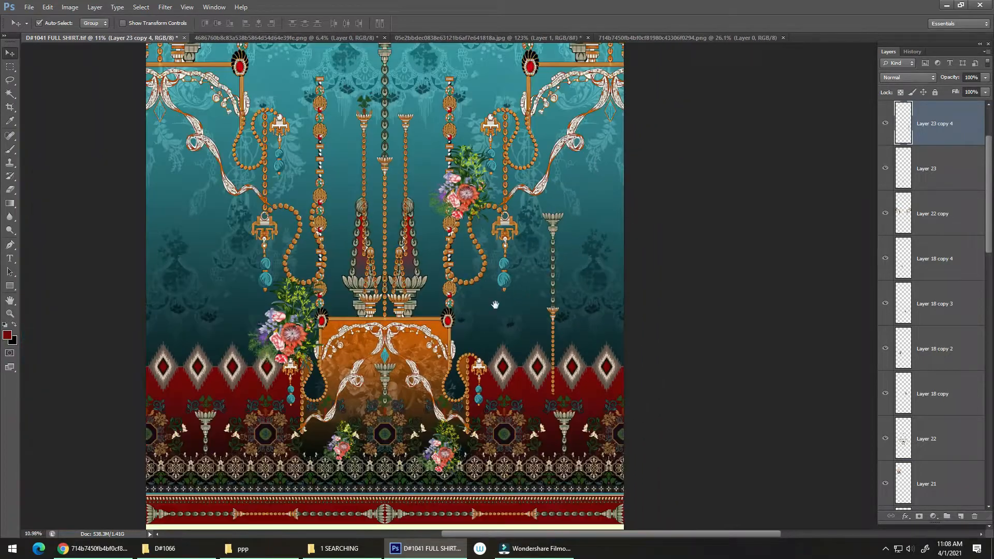
pyautogui.moveTo(495, 305); pyautogui.dragTo(546, 317)
pyautogui.click(526, 286)
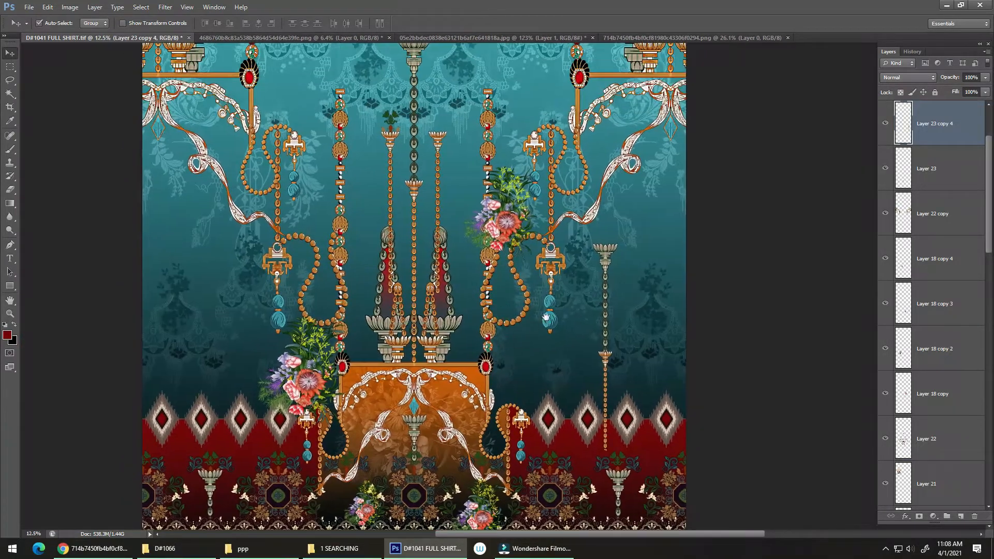
# Step: Try placing the copied chain ornament over the right side of the orange panel
pyautogui.moveTo(610, 263); pyautogui.dragTo(561, 409)
pyautogui.moveTo(550, 365); pyautogui.dragTo(465, 364)
pyautogui.moveTo(573, 353); pyautogui.dragTo(483, 331)
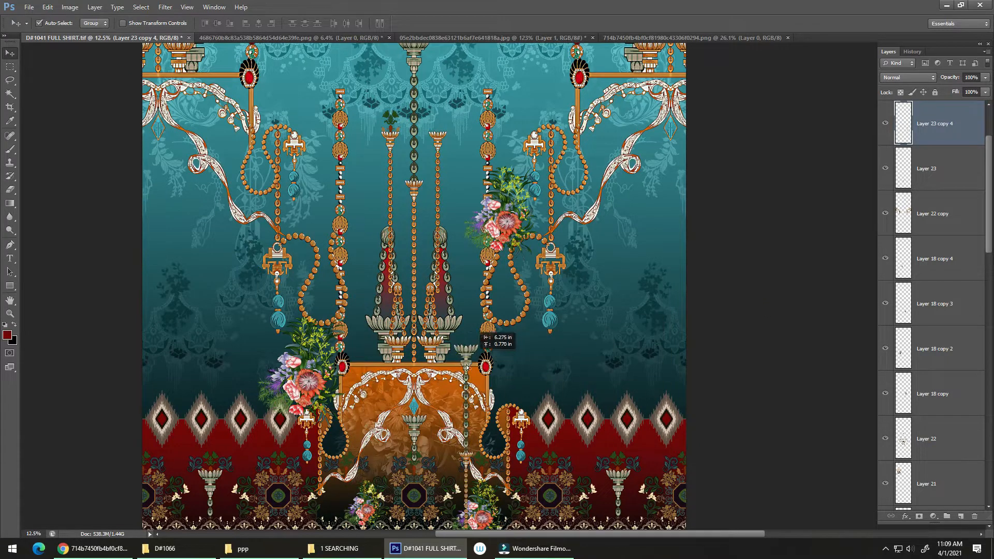
pyautogui.scroll(-5, 478, 259)
pyautogui.hotkey('ctrl', 'z')
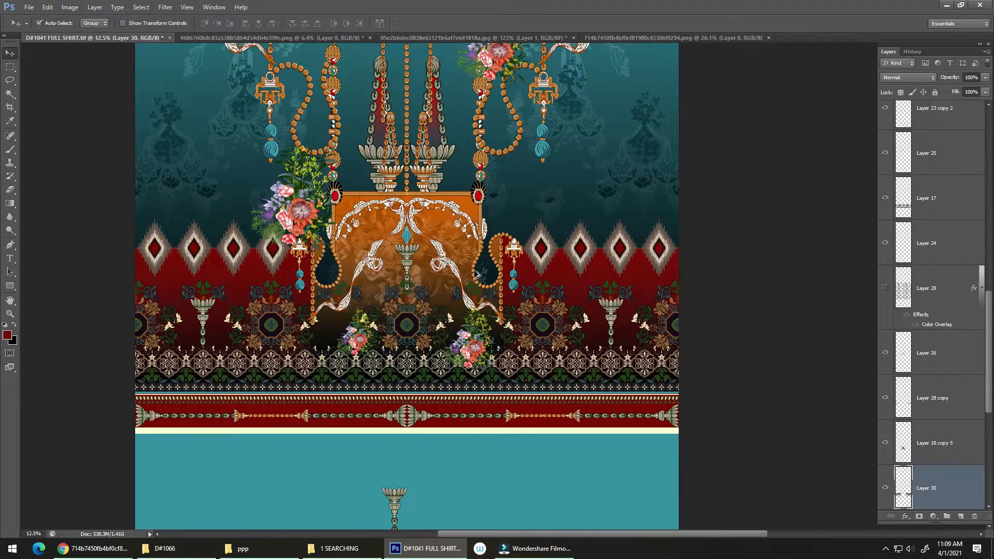
pyautogui.scroll(1, 481, 279)
pyautogui.hotkey('ctrl', 'z')
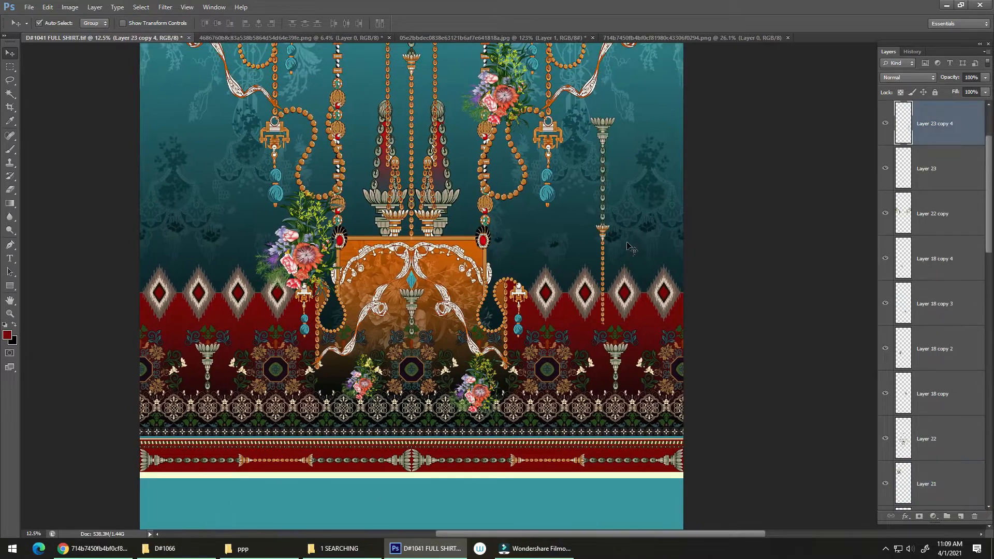
# Step: Lower the copied chain ornament over the right red band and lower border, and place its layer beneath Layer 30
pyautogui.moveTo(606, 229); pyautogui.dragTo(607, 274)
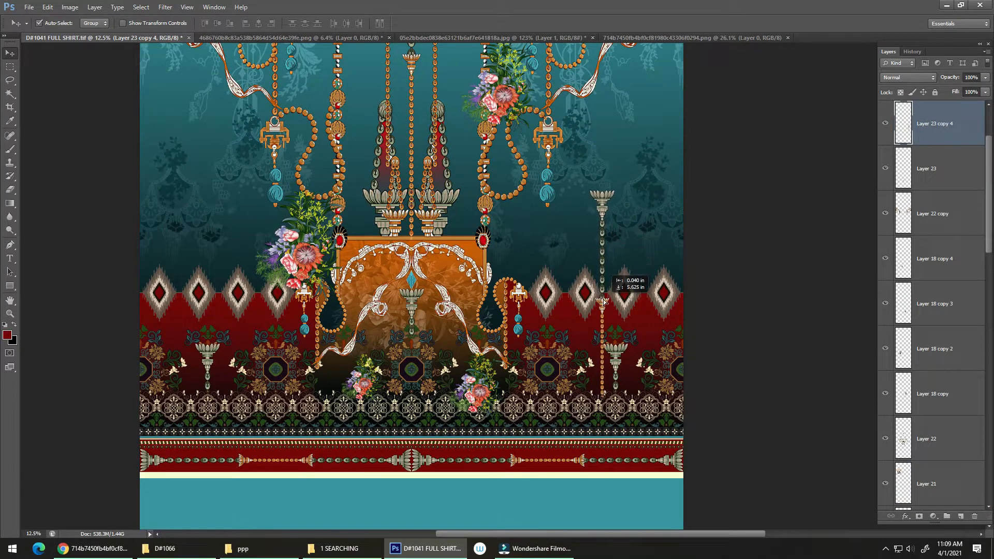
pyautogui.scroll(3, 620, 332)
pyautogui.scroll(-3, 620, 331)
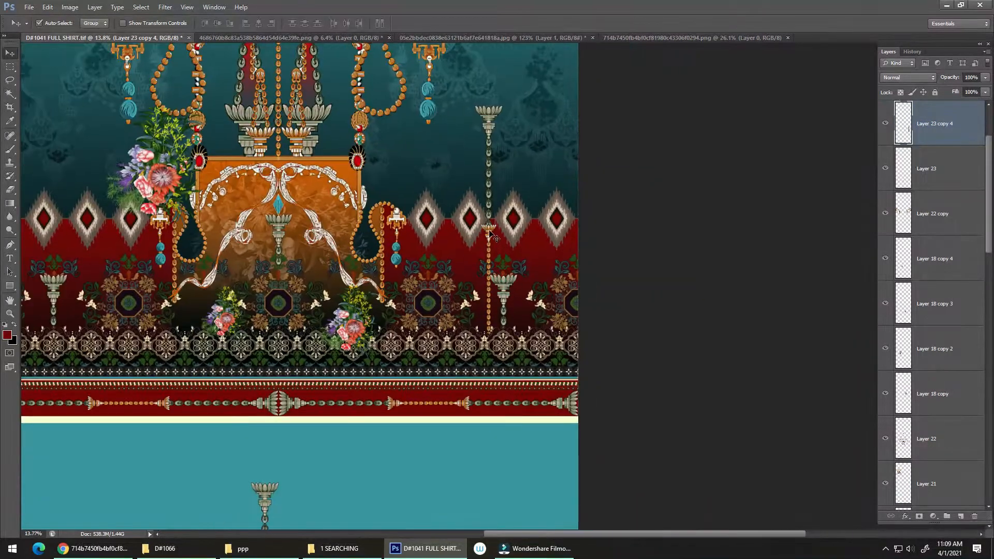
pyautogui.moveTo(490, 228); pyautogui.dragTo(484, 329)
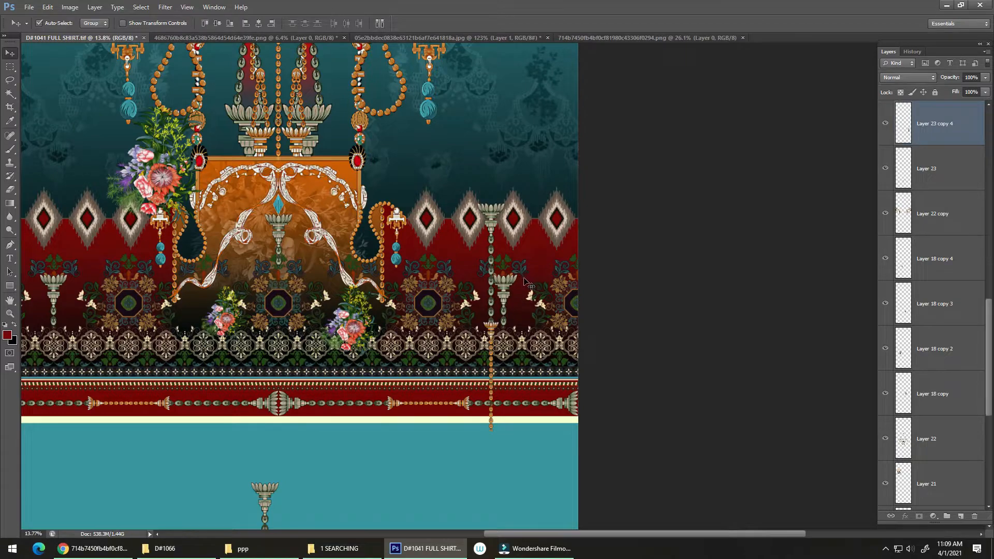
pyautogui.click(641, 251)
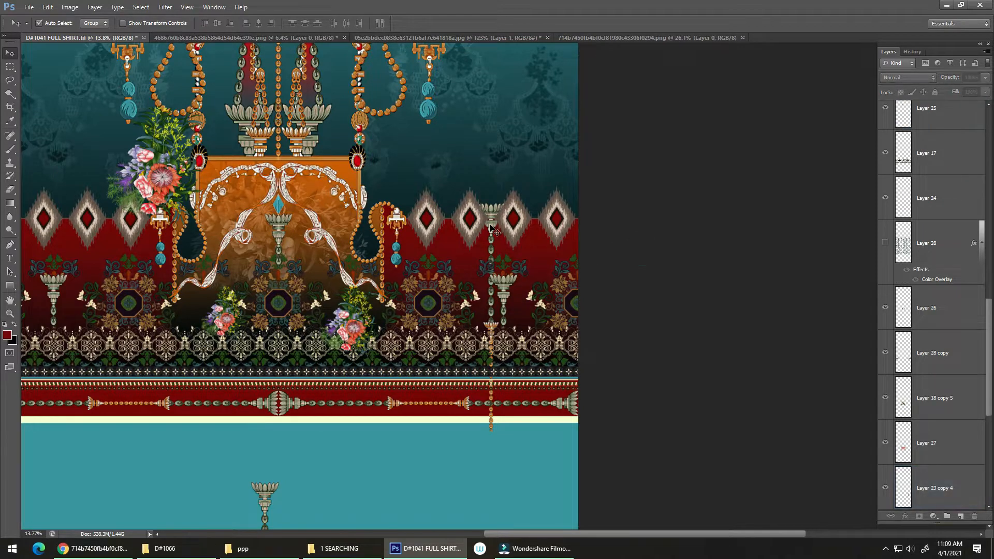
pyautogui.click(491, 228)
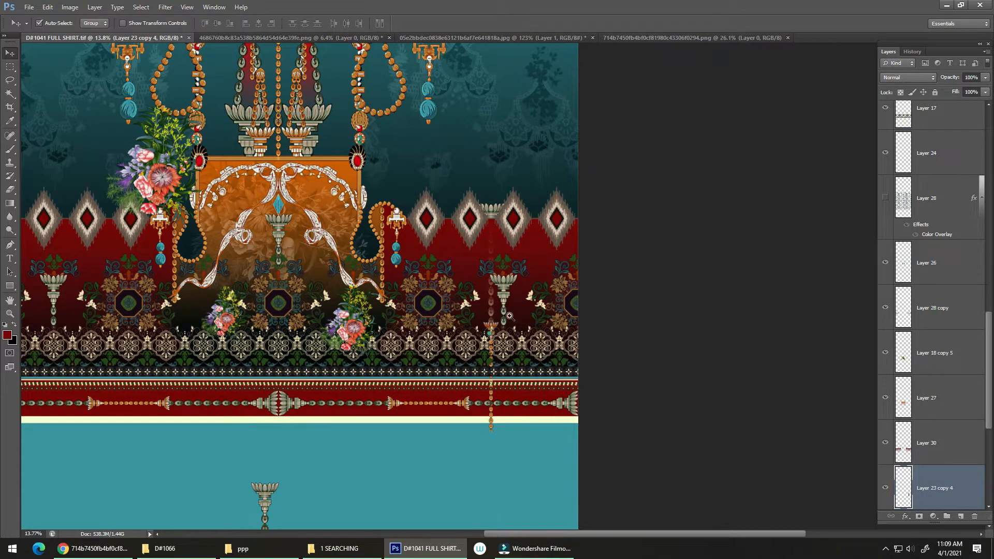
# Step: Make four copies of the chain ornament, spaced at staggered heights towards the shirt's right edge
pyautogui.scroll(4, 509, 316)
pyautogui.scroll(-2, 509, 316)
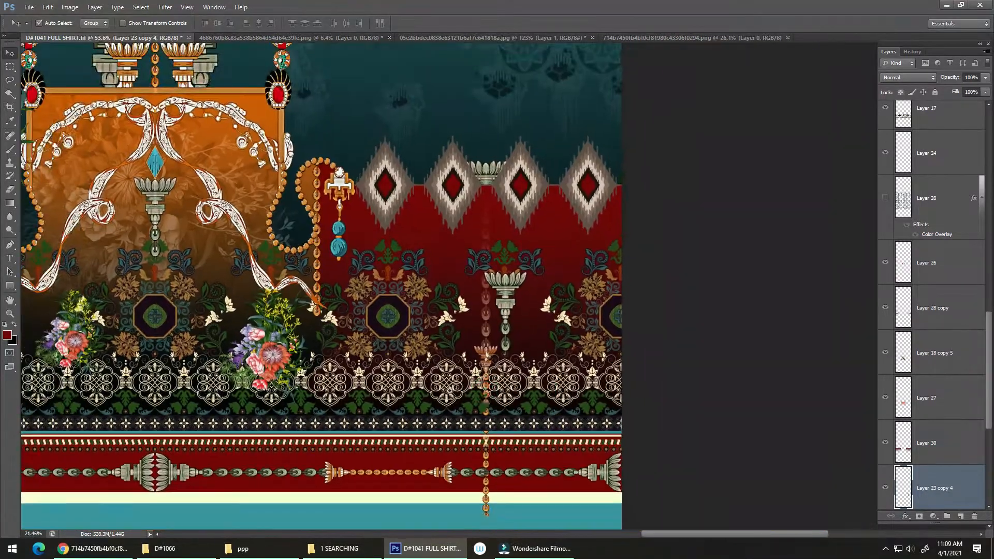
pyautogui.moveTo(488, 418); pyautogui.dragTo(521, 458)
pyautogui.moveTo(520, 457); pyautogui.dragTo(619, 429)
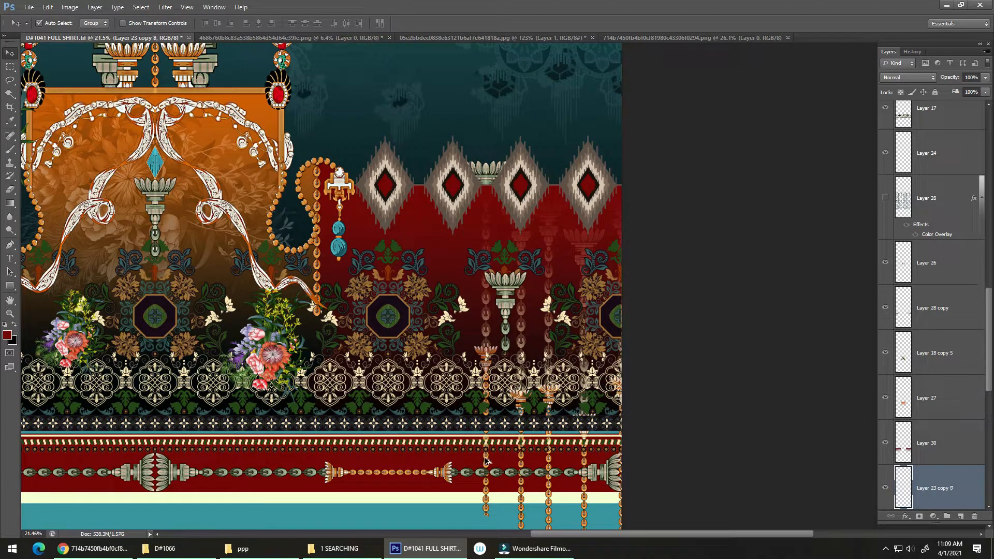
# Step: Extend the row of chain ornaments with four more copies at staggered heights, continuing leftwards to the orange panel's corner
pyautogui.moveTo(487, 458); pyautogui.dragTo(460, 509)
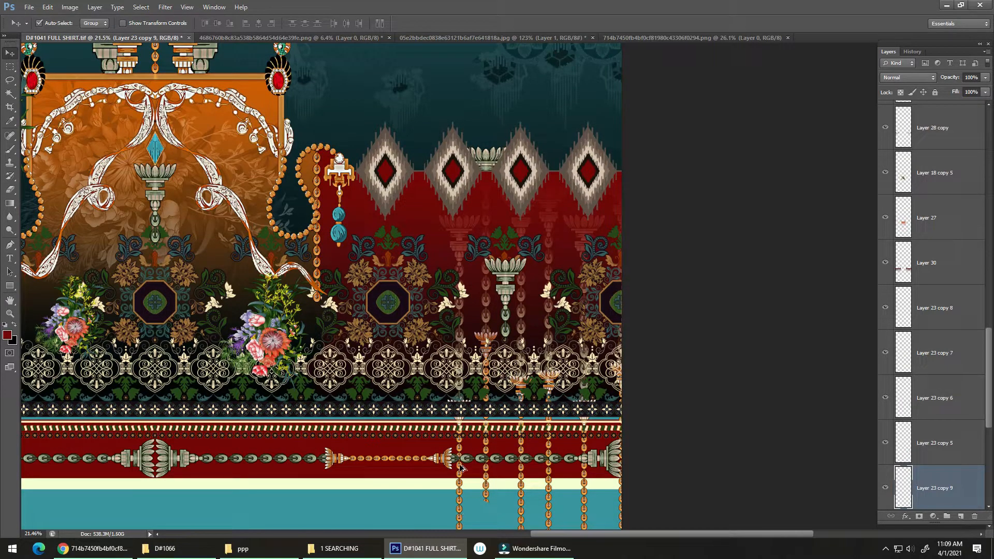
pyautogui.moveTo(460, 467); pyautogui.dragTo(336, 429)
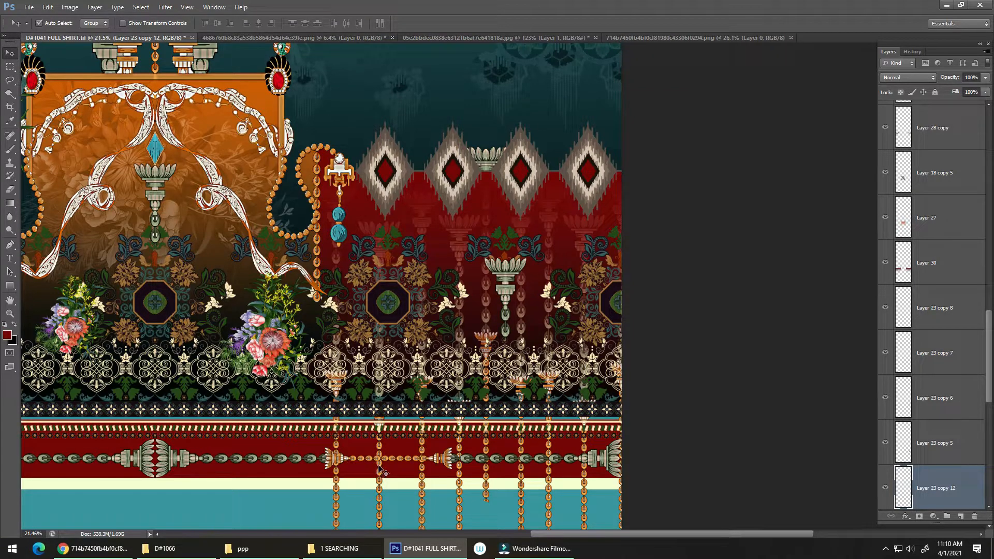
# Step: Select all the hanging chain ornament copies on the right side of the shirt and merge them into one layer
pyautogui.click(424, 472)
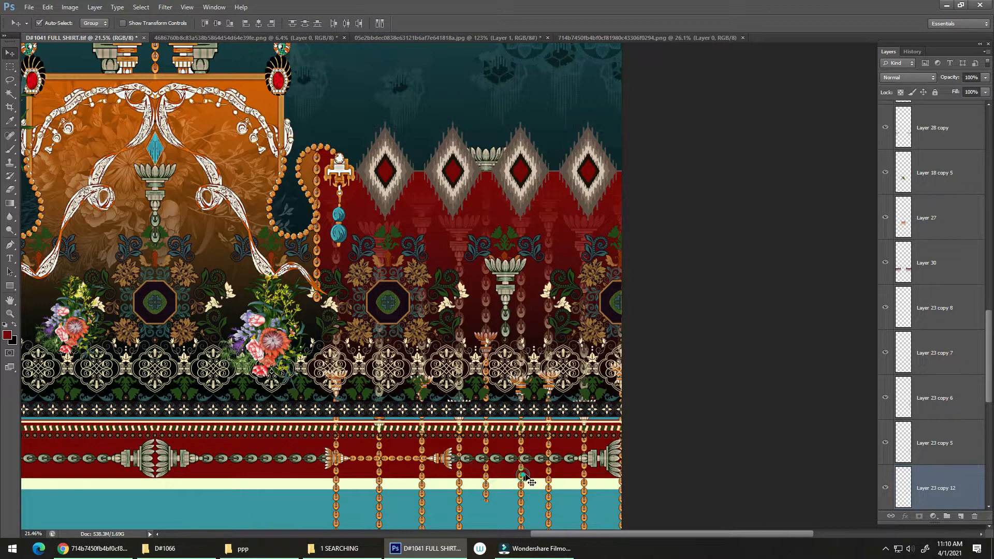
pyautogui.keyDown('shift'); pyautogui.click(551, 481); pyautogui.keyUp('shift')
pyautogui.keyDown('shift'); pyautogui.click(550, 480); pyautogui.keyUp('shift')
pyautogui.keyDown('shift'); pyautogui.click(584, 474); pyautogui.keyUp('shift')
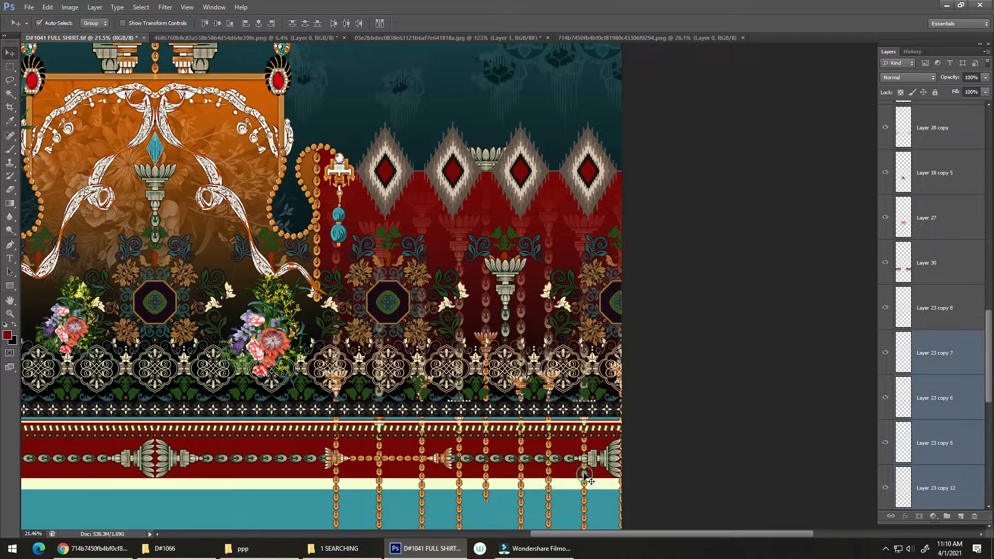
pyautogui.keyDown('shift'); pyautogui.click(622, 491); pyautogui.keyUp('shift')
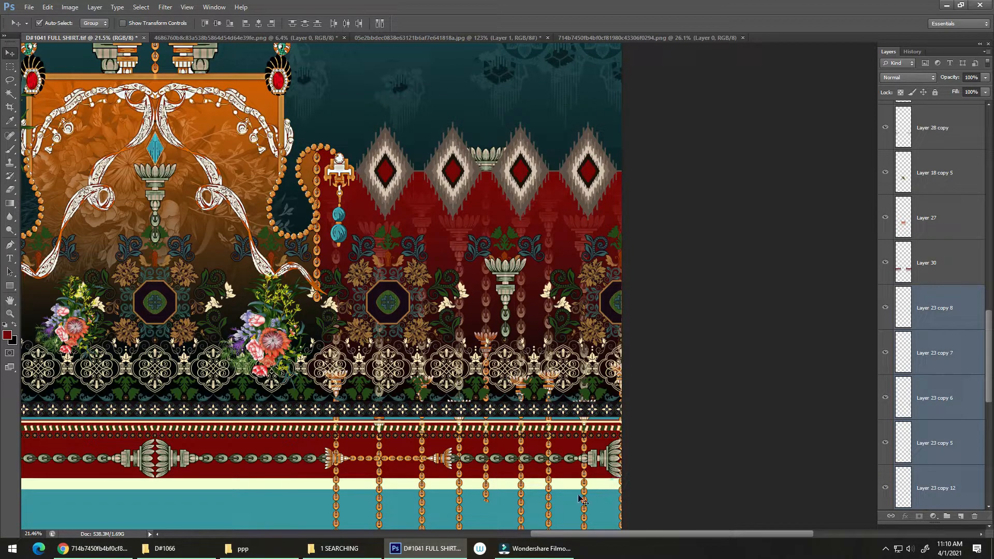
pyautogui.moveTo(584, 496); pyautogui.dragTo(444, 365)
pyautogui.hotkey('ctrl', 'e')
# Step: Delete the parts of the merged chains that hang over the star border, the chain band and the teal area below
pyautogui.moveTo(456, 418); pyautogui.dragTo(388, 314)
pyautogui.scroll(-2, 389, 315)
pyautogui.press('m')
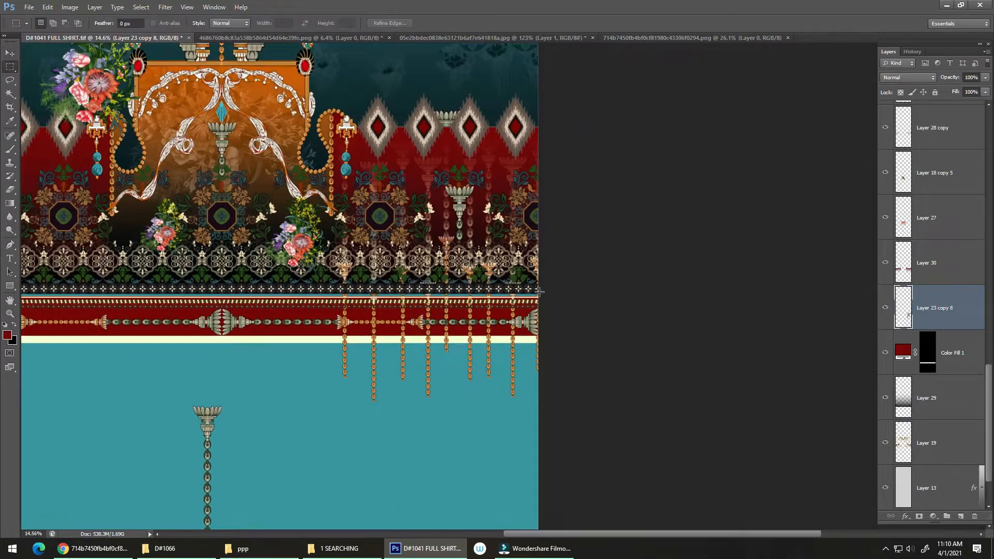
pyautogui.moveTo(547, 288); pyautogui.dragTo(127, 528)
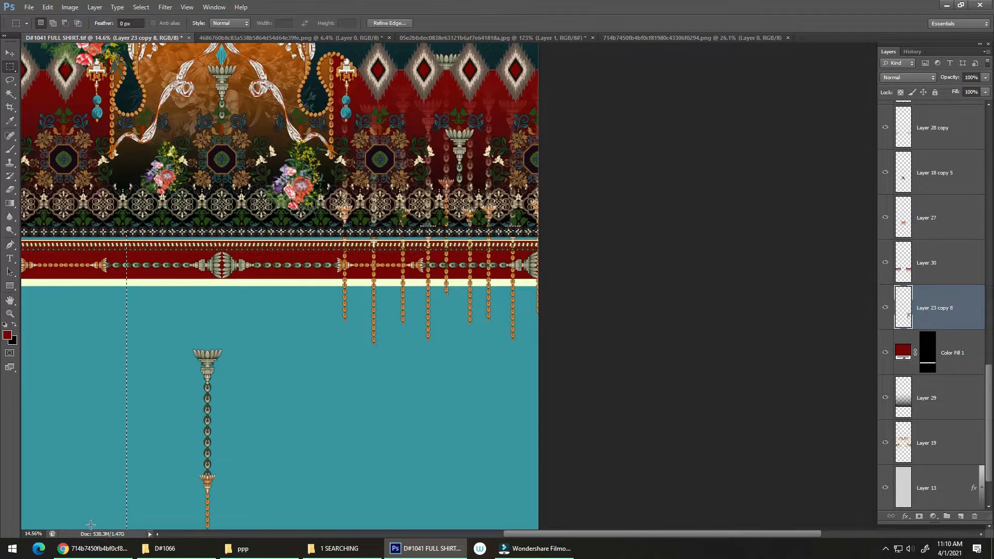
pyautogui.scroll(2, 440, 320)
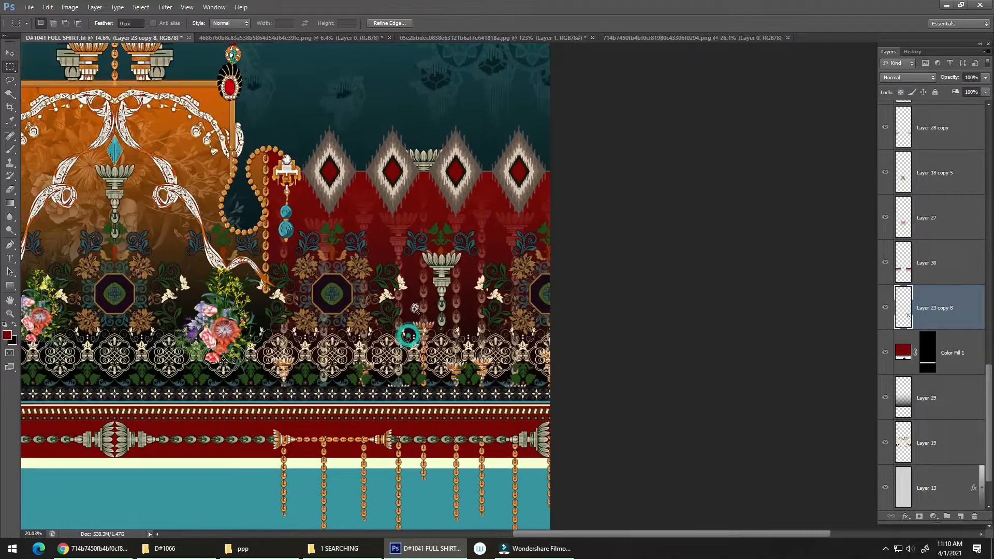
pyautogui.scroll(3, 415, 360)
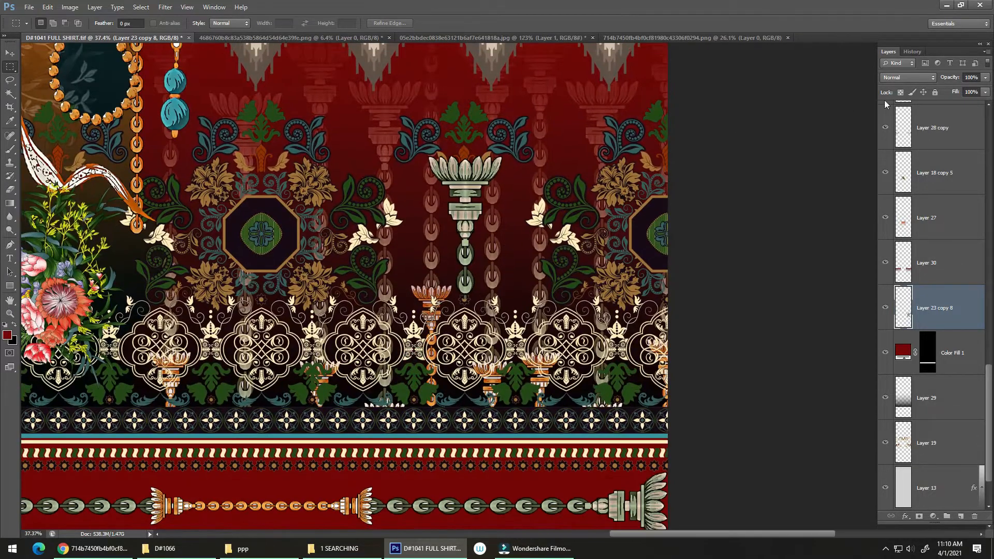
# Step: Set the merged chain layer's blend mode to Luminosity
pyautogui.click(902, 86)
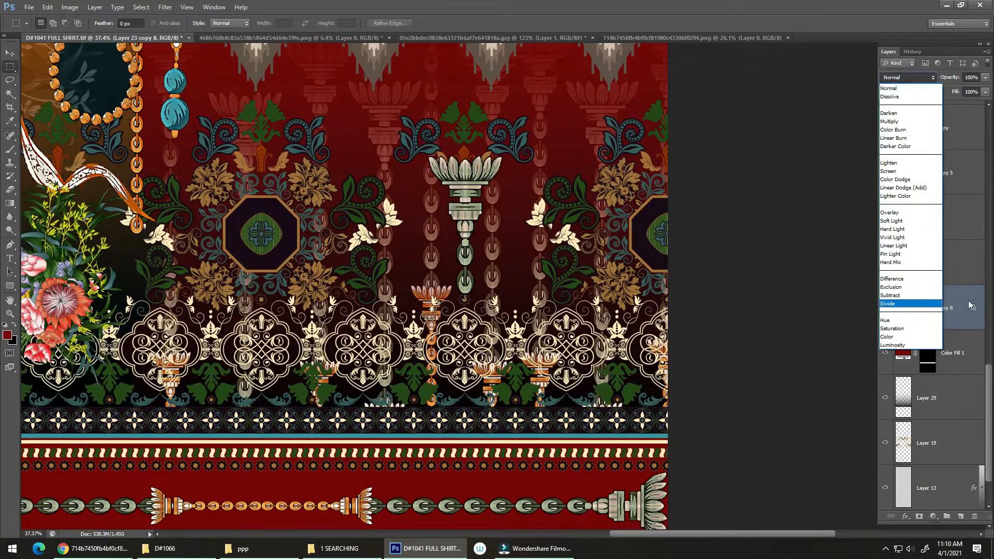
pyautogui.click(952, 296)
pyautogui.click(909, 78)
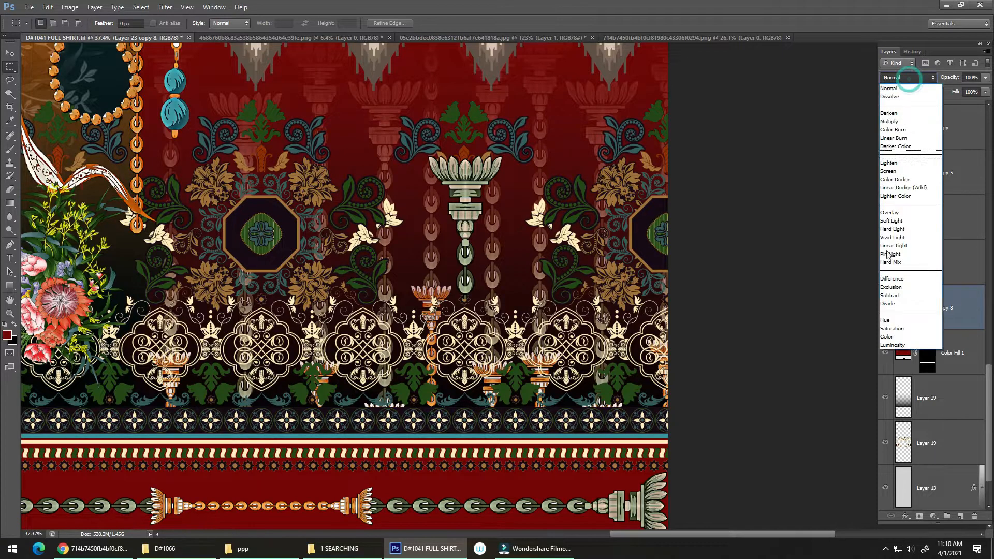
pyautogui.click(896, 343)
pyautogui.scroll(-5, 461, 257)
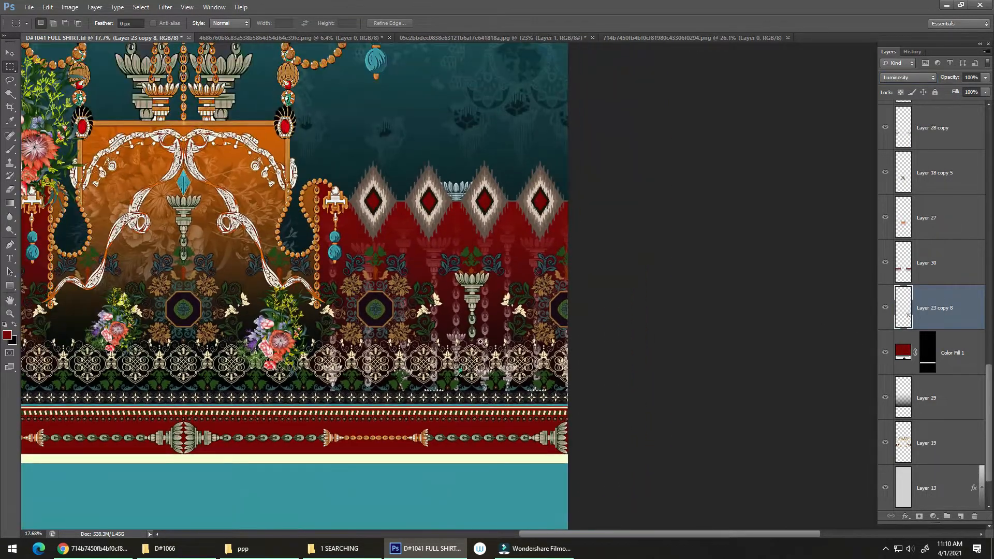
pyautogui.scroll(5, 481, 342)
# Step: Compare 30% and 100% opacity on the merged chain layer, and settle on 60%
pyautogui.press('3')
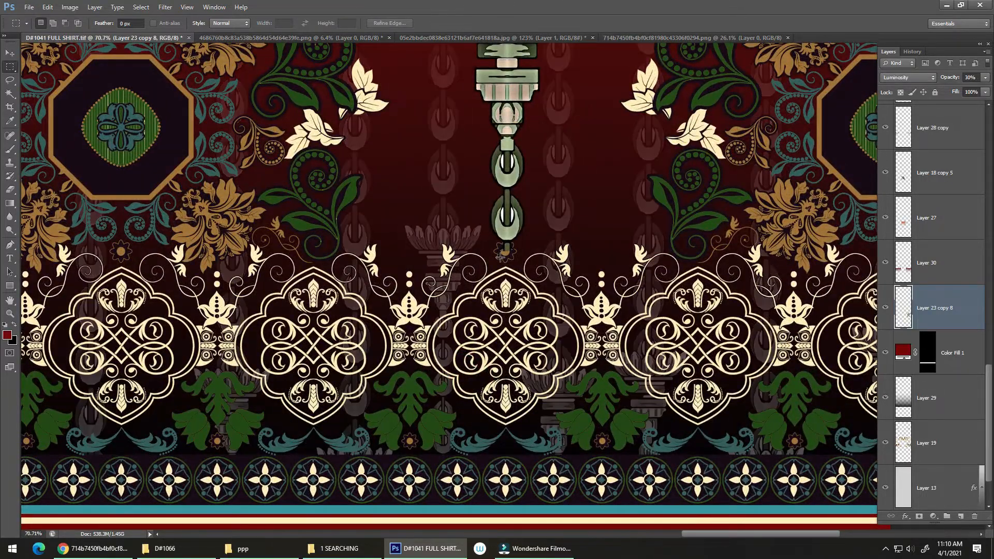
pyautogui.scroll(-4, 556, 274)
pyautogui.scroll(2, 570, 217)
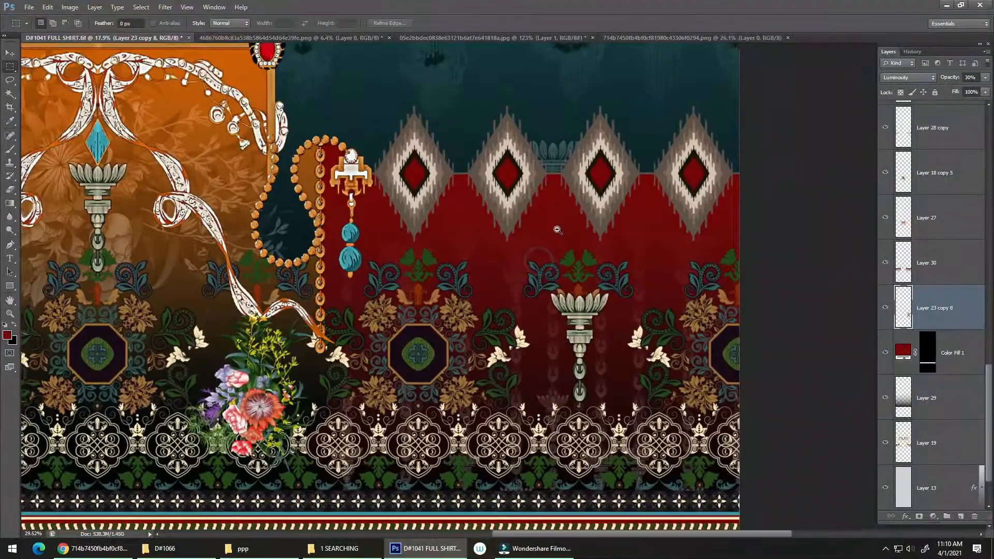
pyautogui.press('0')
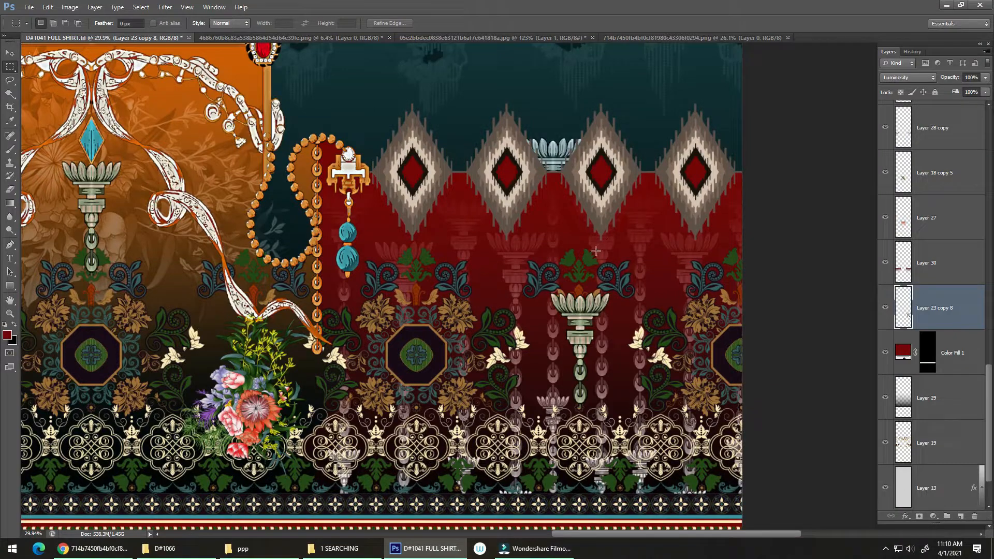
pyautogui.press('3')
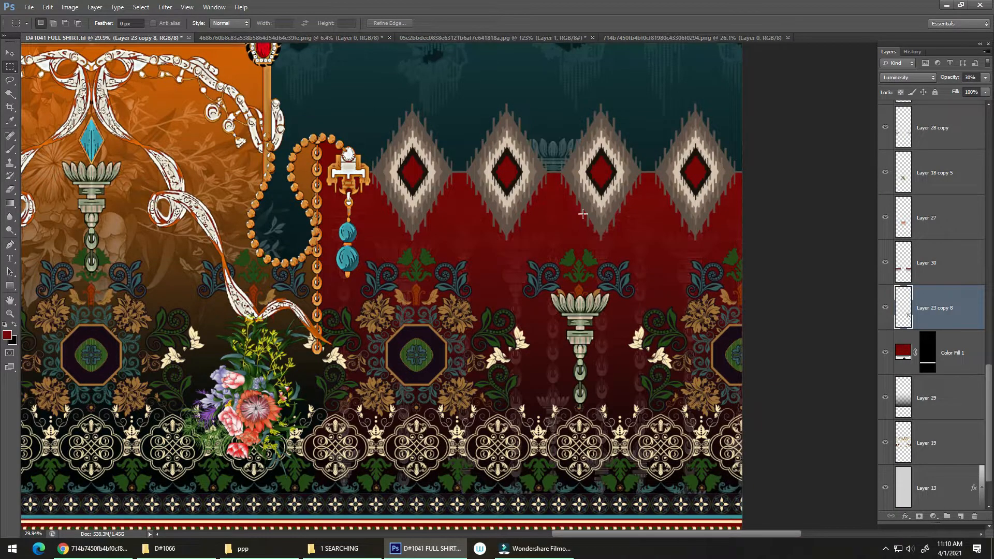
pyautogui.press('0')
pyautogui.press('6')
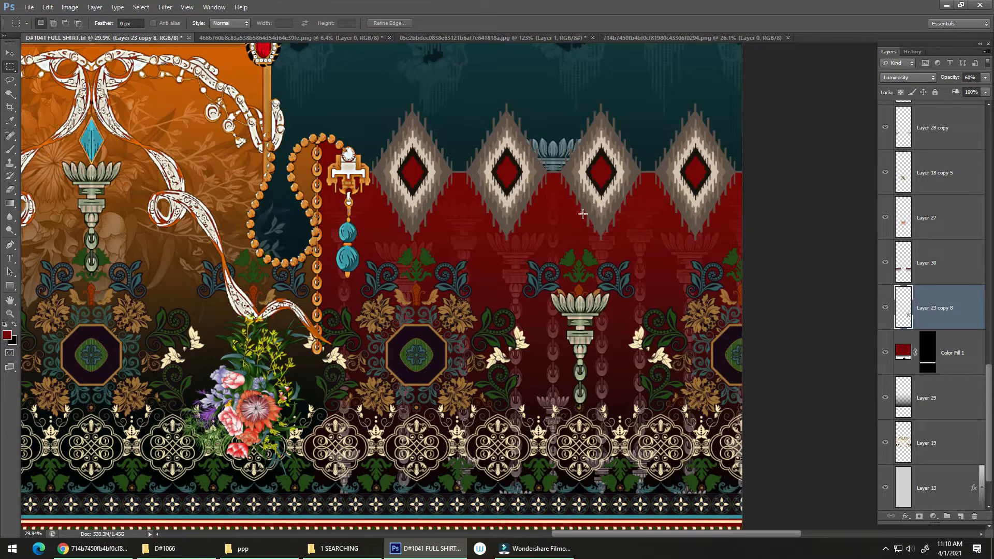
pyautogui.keyDown('alt'); pyautogui.click(502, 307); pyautogui.keyUp('alt')
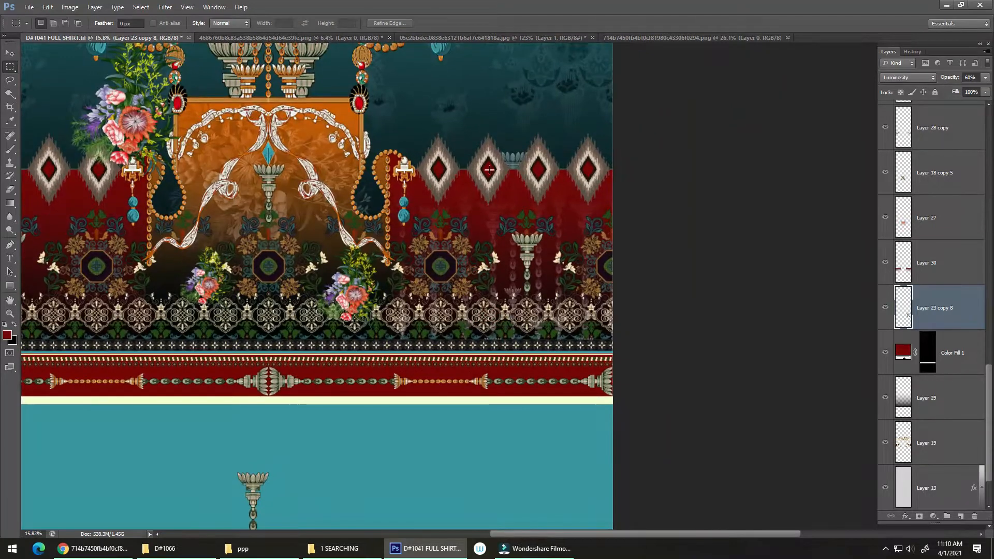
# Step: Delete the lotus top of the faded chains that sticks out between the diamonds above the red band
pyautogui.moveTo(399, 106); pyautogui.dragTo(645, 165)
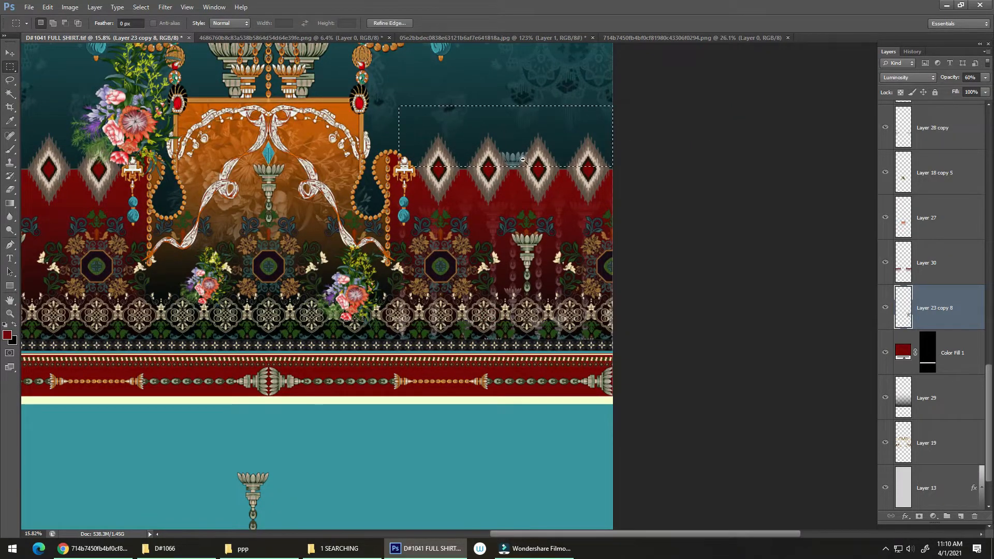
pyautogui.moveTo(516, 158); pyautogui.dragTo(613, 149)
pyautogui.moveTo(493, 239); pyautogui.dragTo(478, 255)
pyautogui.press('Delete')
# Step: Mirror the faded chains onto the left side of the shirt's red band, and show the guides
pyautogui.moveTo(497, 317); pyautogui.dragTo(486, 268)
pyautogui.hotkey('alt', 'e')
pyautogui.press('Escape')
pyautogui.press('Escape')
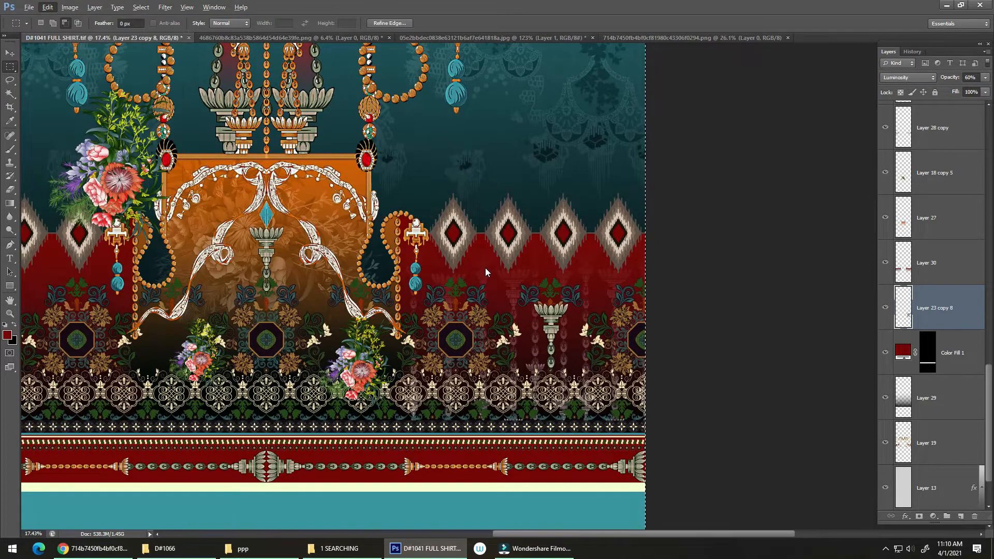
pyautogui.hotkey('ctrl', ';')
pyautogui.moveTo(486, 268); pyautogui.dragTo(540, 289)
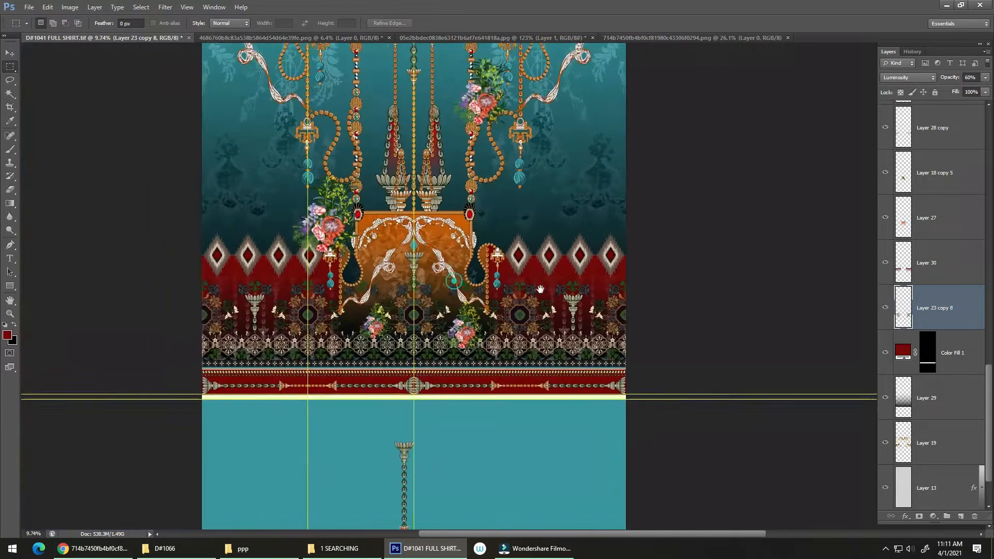
# Step: Examine the whole shirt design, from the top border to the mirrored lower border
pyautogui.moveTo(317, 287); pyautogui.dragTo(305, 306)
pyautogui.moveTo(305, 306); pyautogui.dragTo(305, 393)
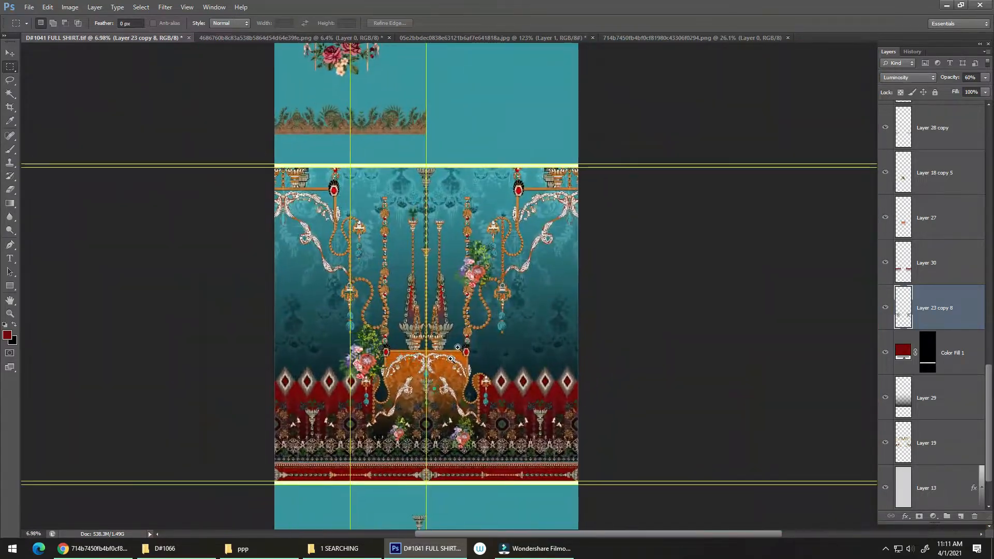
pyautogui.moveTo(435, 387); pyautogui.dragTo(444, 324)
pyautogui.moveTo(444, 324); pyautogui.dragTo(515, 245)
pyautogui.press('v')
pyautogui.moveTo(498, 181); pyautogui.dragTo(402, 254)
pyautogui.moveTo(469, 230); pyautogui.dragTo(445, 253)
pyautogui.moveTo(479, 306); pyautogui.dragTo(455, 295)
pyautogui.moveTo(469, 330); pyautogui.dragTo(459, 291)
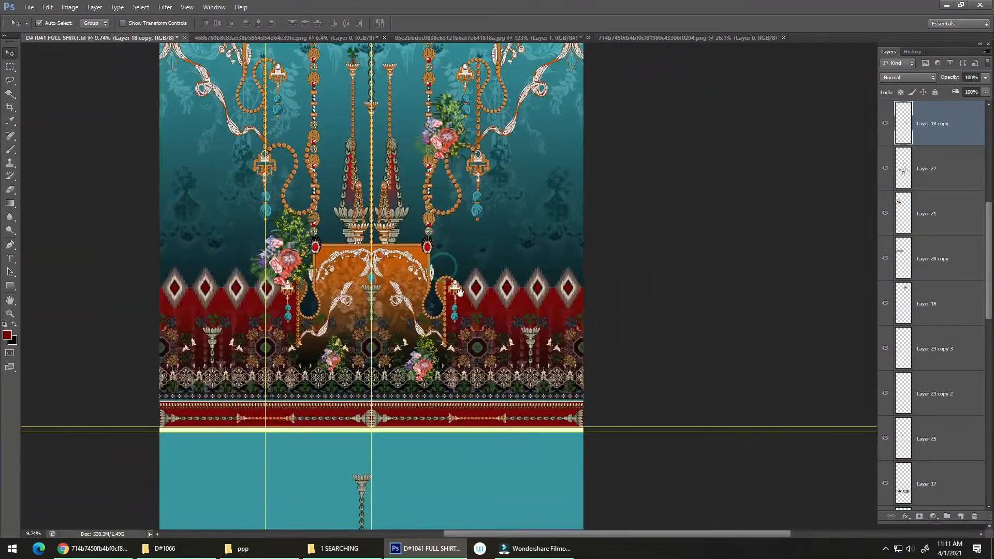
# Step: Add a new empty layer directly beneath Color Fill 1
pyautogui.click(419, 413)
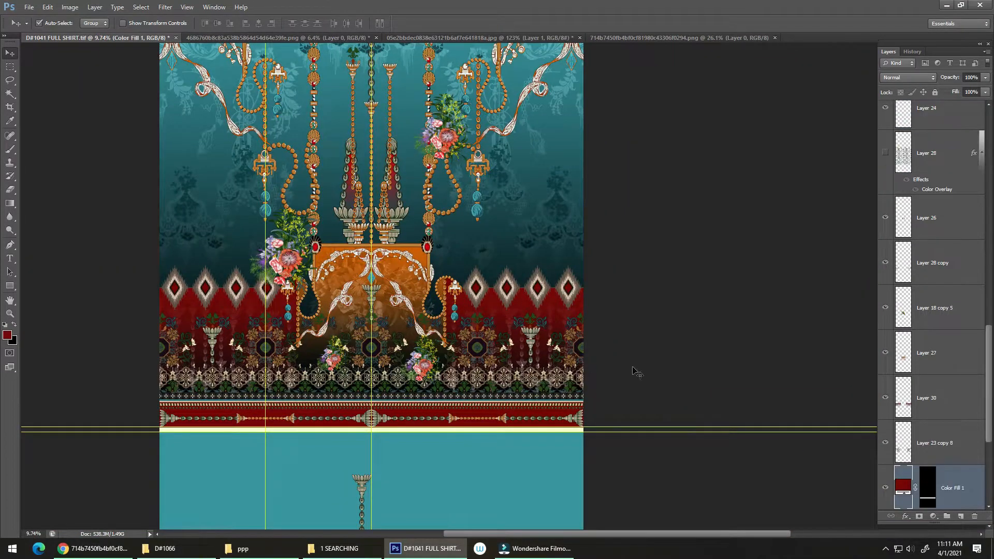
pyautogui.click(961, 517)
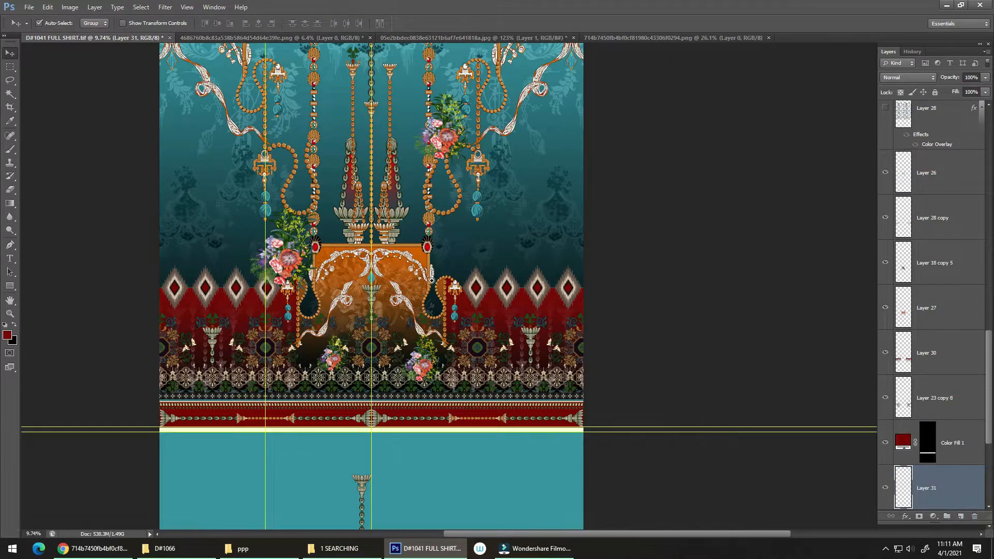
pyautogui.moveTo(437, 280); pyautogui.dragTo(444, 278)
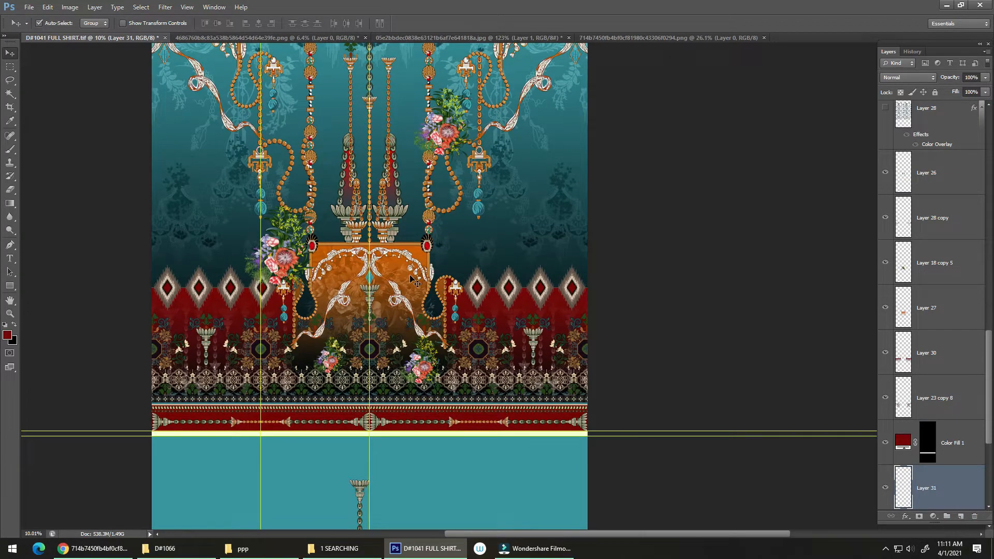
pyautogui.click(883, 543)
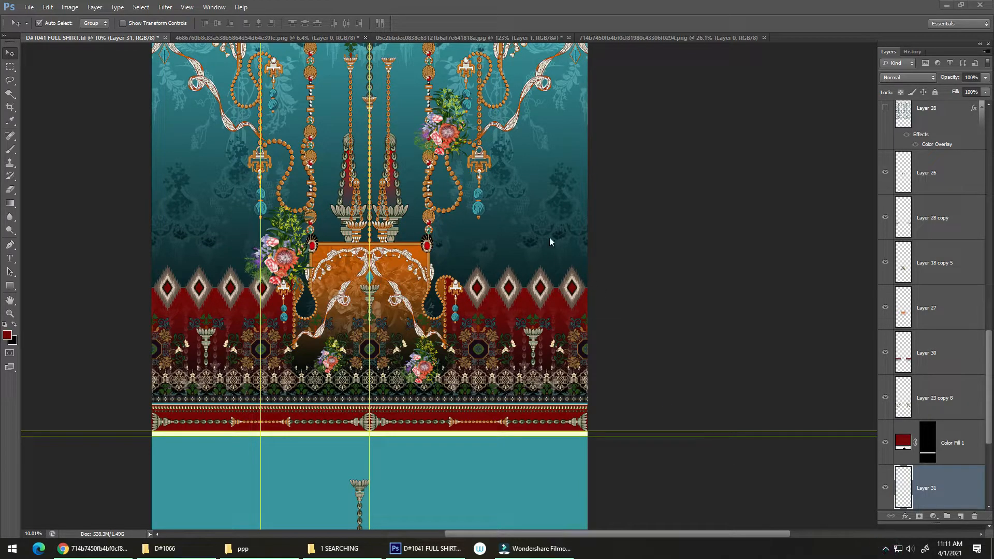
# Step: Try moving the dark gradient of Layer 29 down and to the right, and undo the move
pyautogui.moveTo(414, 182); pyautogui.dragTo(532, 285)
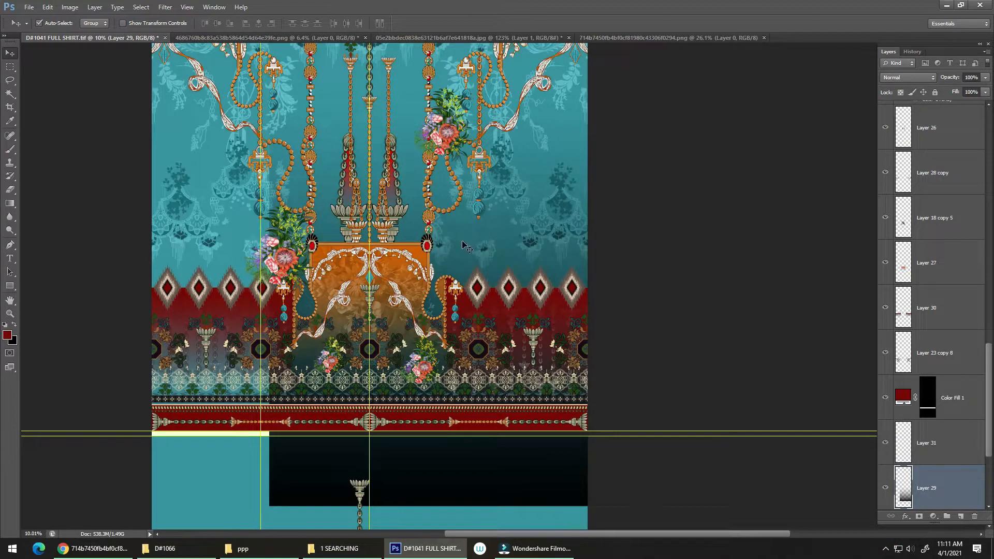
pyautogui.hotkey('ctrl', 'z')
# Step: Save the D#1041 full shirt design
pyautogui.moveTo(372, 230); pyautogui.dragTo(489, 324)
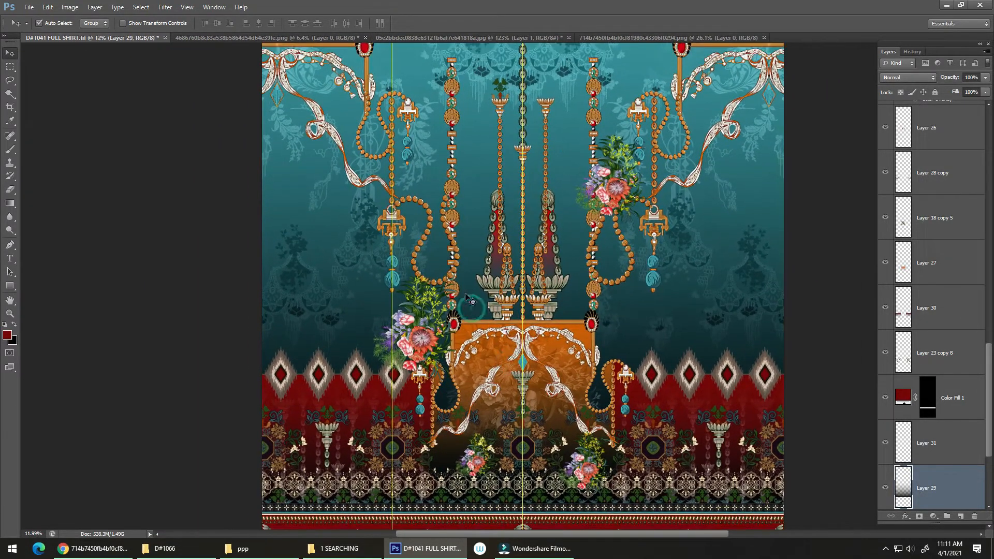
pyautogui.hotkey('ctrl', 's')
pyautogui.scroll(2, 466, 301)
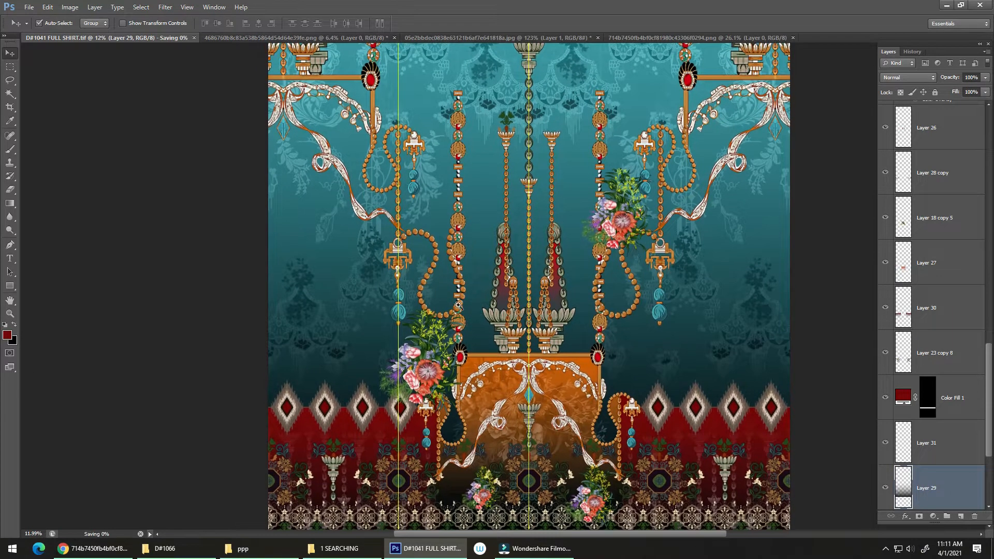
pyautogui.moveTo(458, 305); pyautogui.dragTo(430, 264)
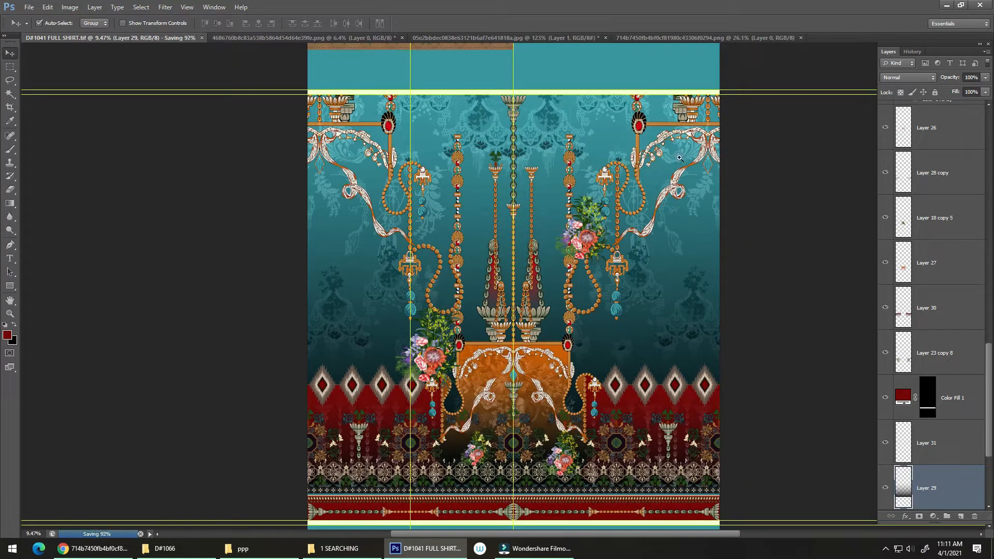
# Step: Review the finished shirt design in full-screen view with the guides hidden, and return to the standard view
pyautogui.moveTo(684, 135); pyautogui.dragTo(461, 306)
pyautogui.press('f')
pyautogui.press('f')
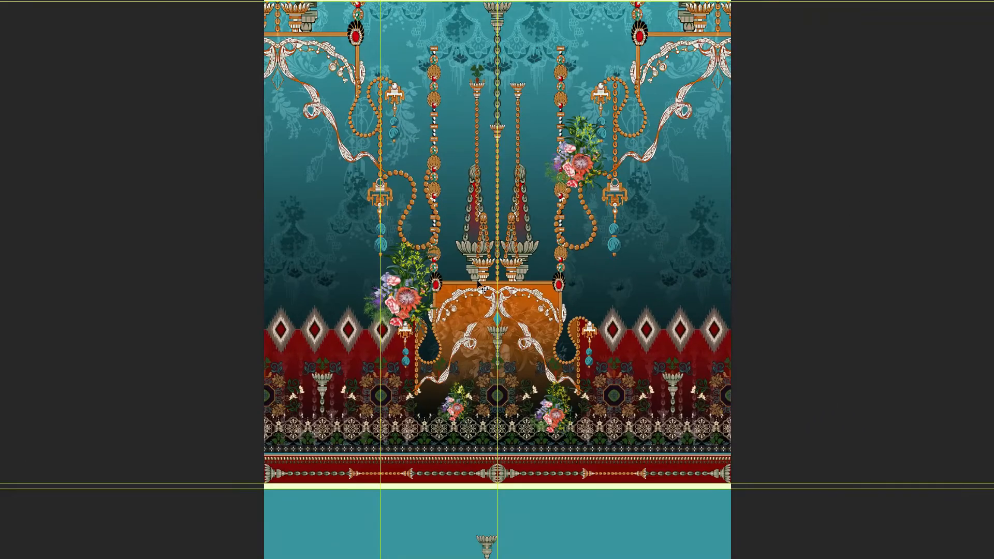
pyautogui.hotkey('ctrl', ';')
pyautogui.scroll(1, 482, 311)
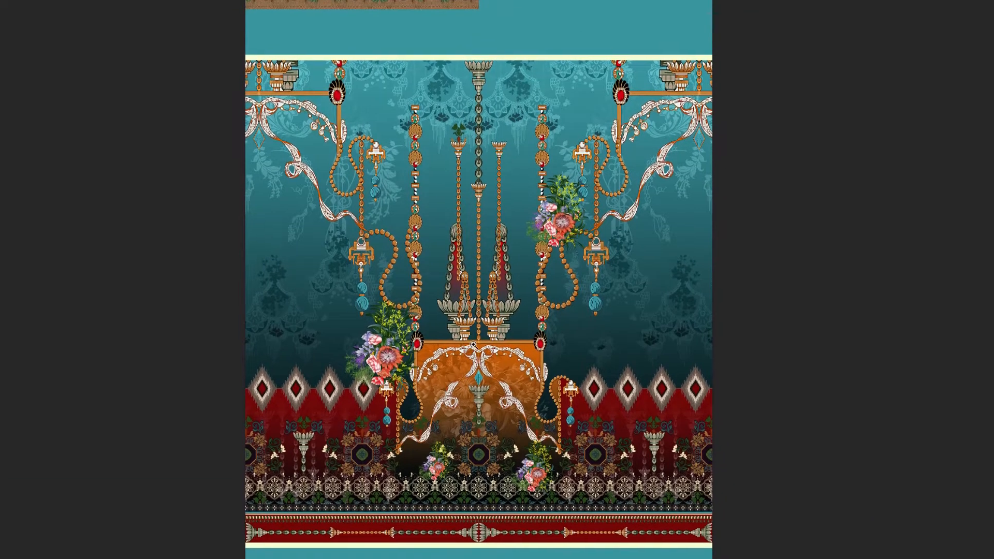
pyautogui.scroll(1, 483, 335)
pyautogui.scroll(-2, 476, 329)
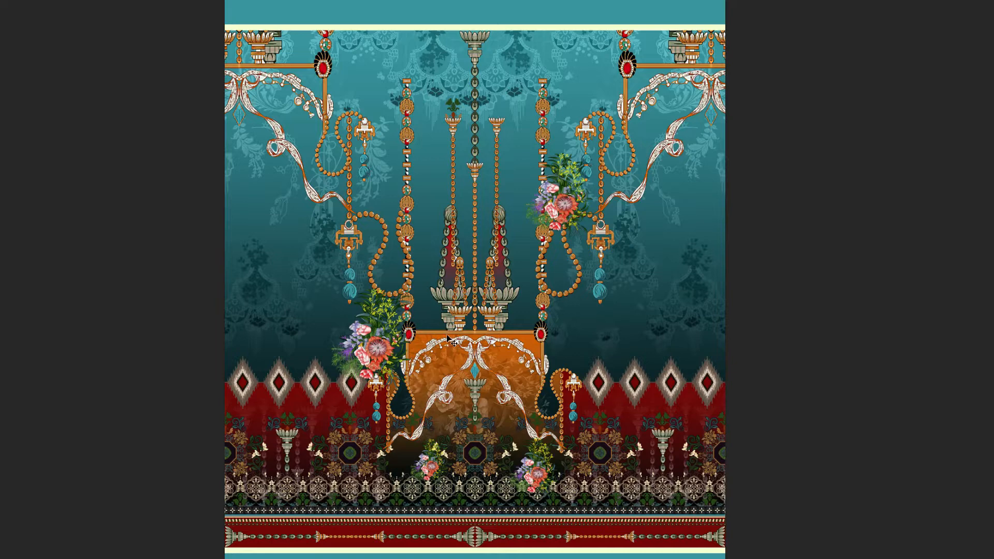
pyautogui.press('f')
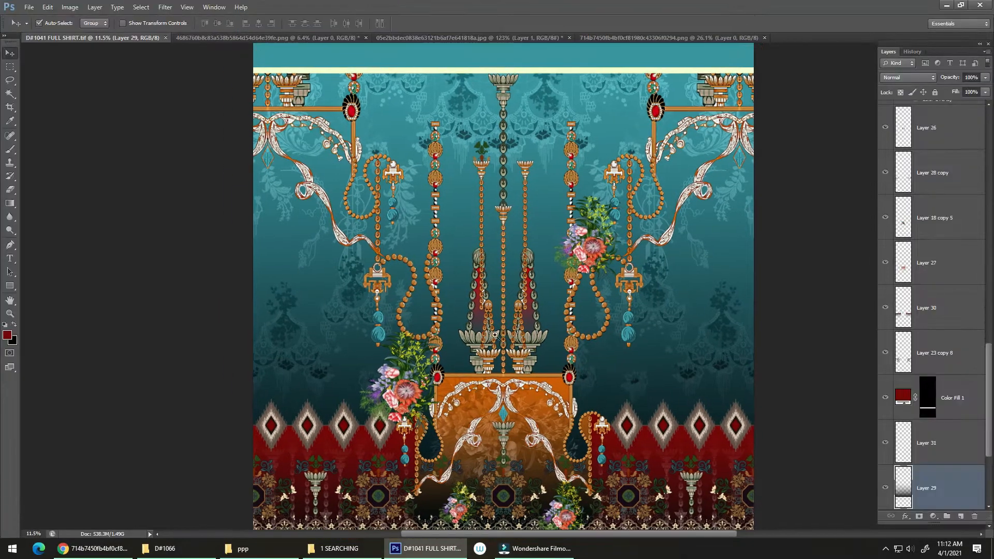
# Step: Pull the leftover leafy border strip above the shirt panel toward the centre and delete it
pyautogui.scroll(-3, 495, 335)
pyautogui.scroll(2, 488, 365)
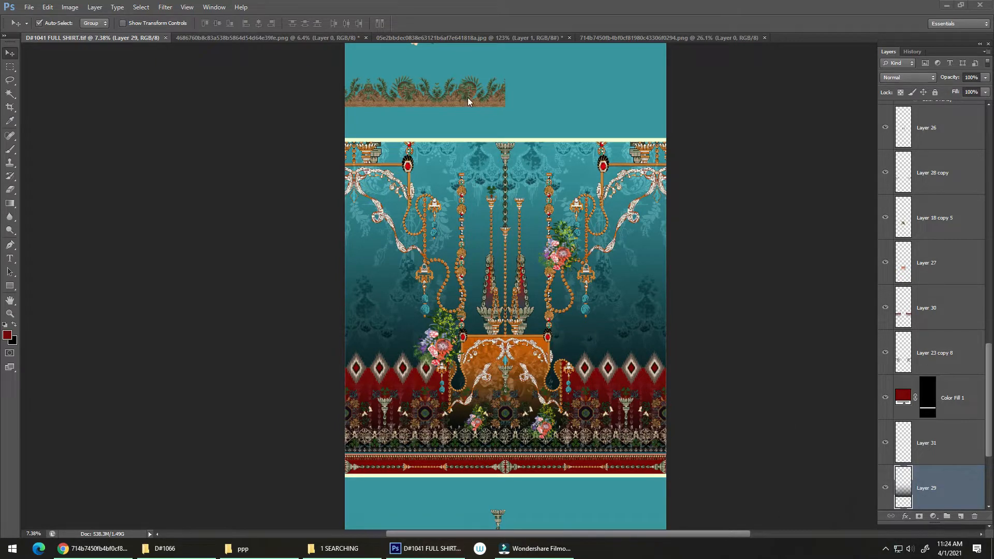
pyautogui.moveTo(454, 103); pyautogui.dragTo(570, 136)
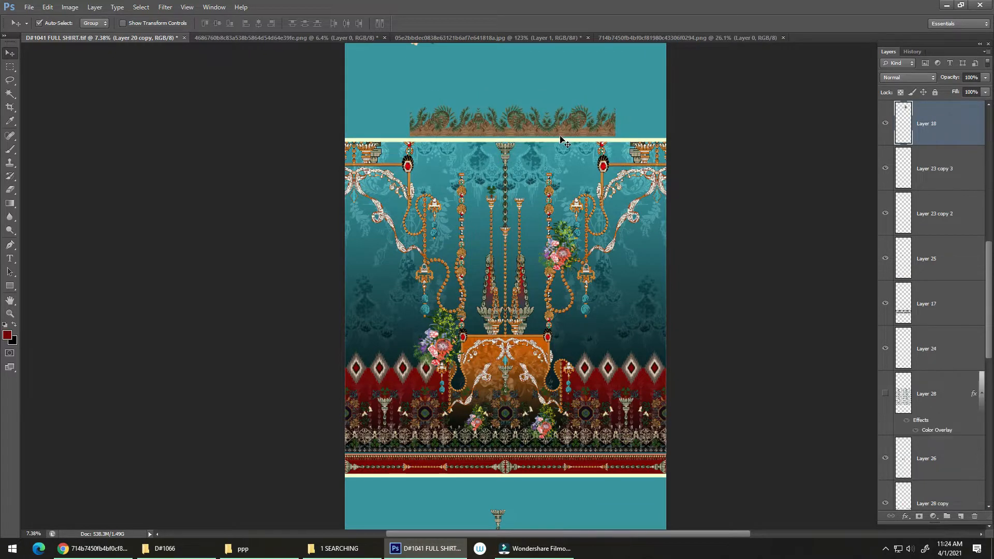
pyautogui.press('Delete')
pyautogui.scroll(5, 517, 249)
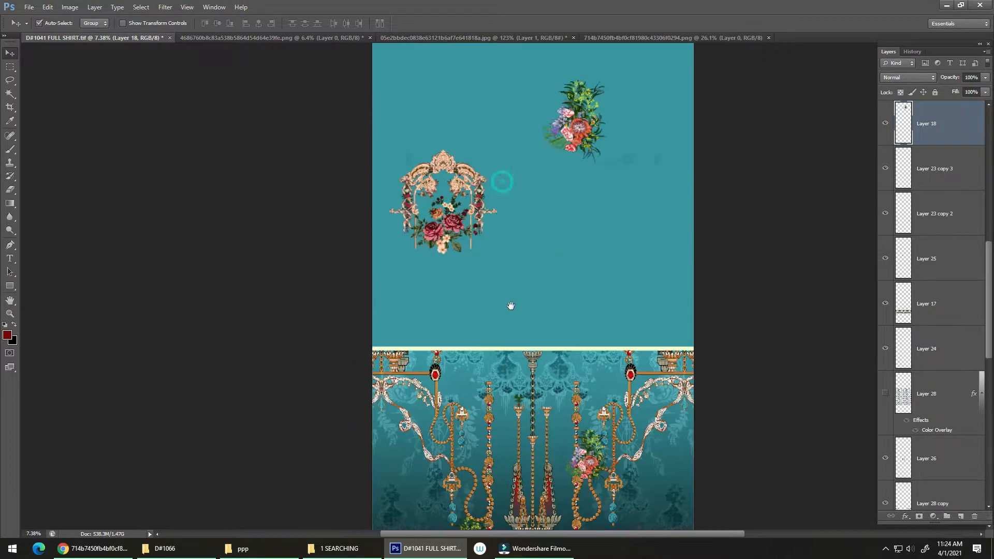
# Step: Erase the faint Layer 19 motifs from the plain teal area above the shirt panel and clear the selection
pyautogui.scroll(2, 478, 236)
pyautogui.click(463, 224)
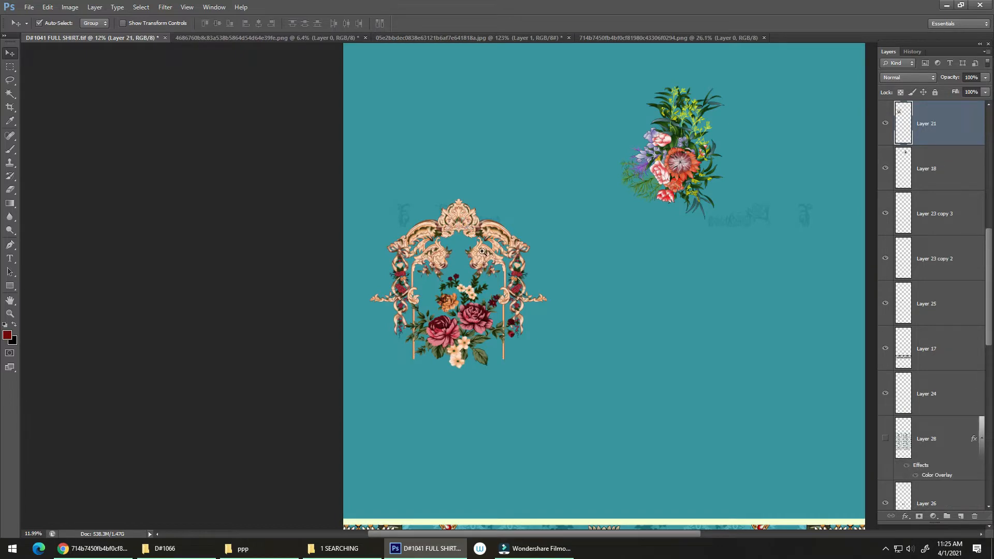
pyautogui.scroll(-2, 463, 224)
pyautogui.scroll(5, 468, 236)
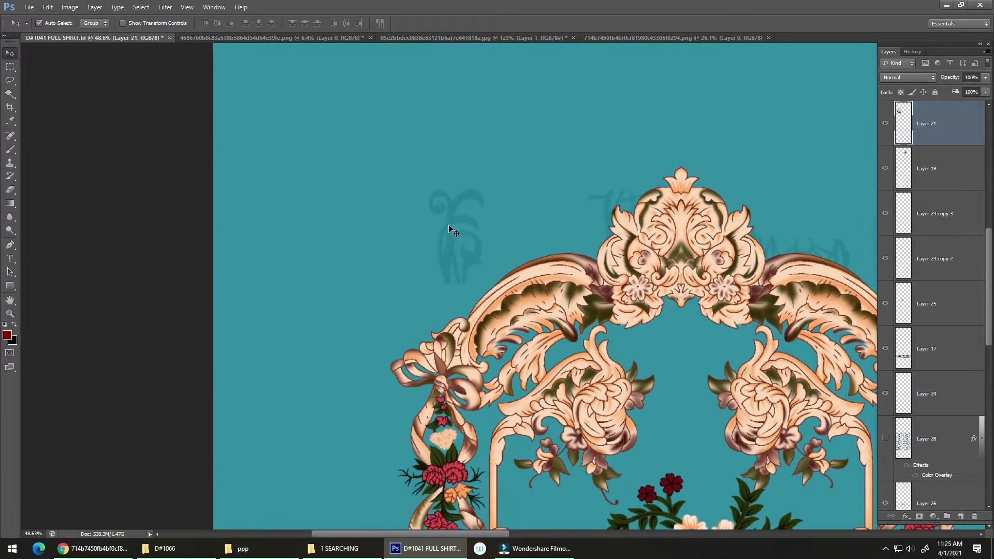
pyautogui.click(450, 222)
pyautogui.scroll(-6, 450, 238)
pyautogui.moveTo(450, 244); pyautogui.dragTo(422, 223)
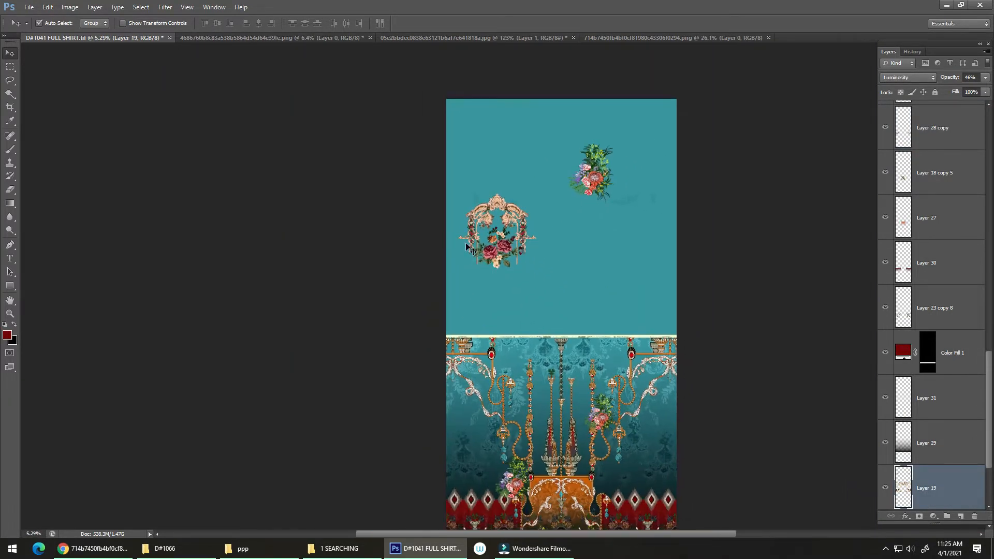
pyautogui.press('m')
pyautogui.moveTo(384, 306); pyautogui.dragTo(672, 113)
pyautogui.hotkey('ctrl', 'd')
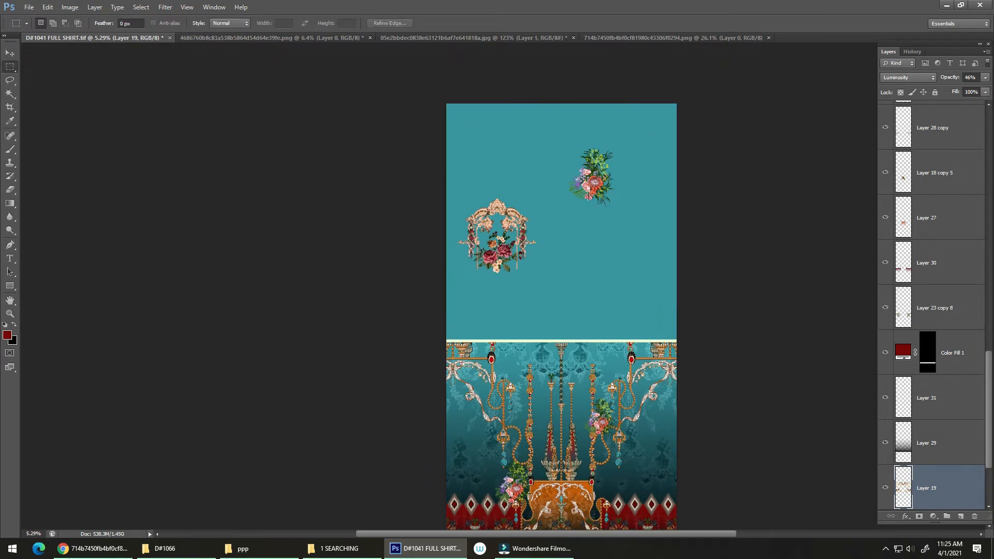
# Step: Move the spare flower bouquet and the ornate floral arch together into the canvas's upper-right corner
pyautogui.press('v')
pyautogui.moveTo(592, 186); pyautogui.dragTo(653, 154)
pyautogui.moveTo(507, 223); pyautogui.dragTo(650, 132)
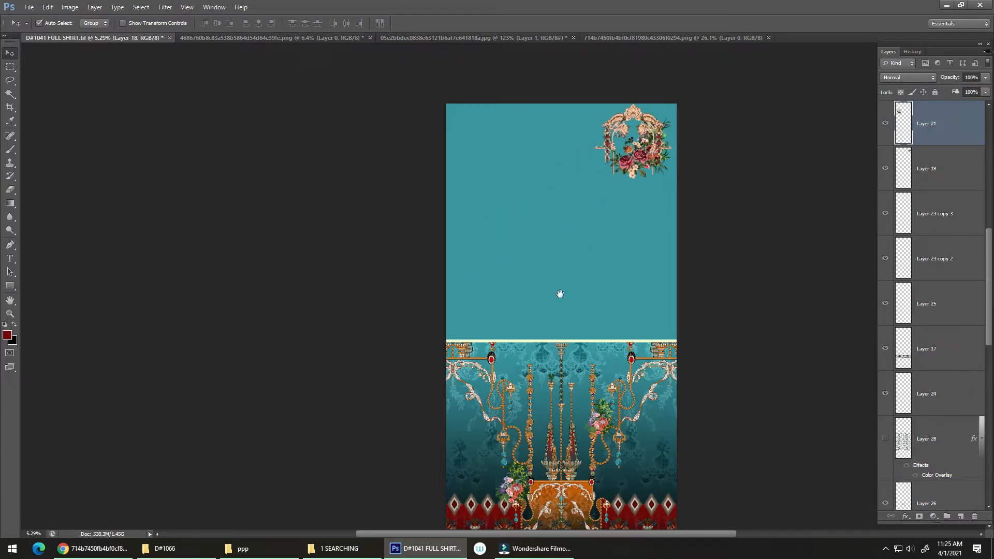
# Step: Examine the shirt panel's lower borders and overall layout, and select the Layer 13 background
pyautogui.moveTo(574, 488); pyautogui.dragTo(563, 293)
pyautogui.moveTo(536, 361); pyautogui.dragTo(548, 288)
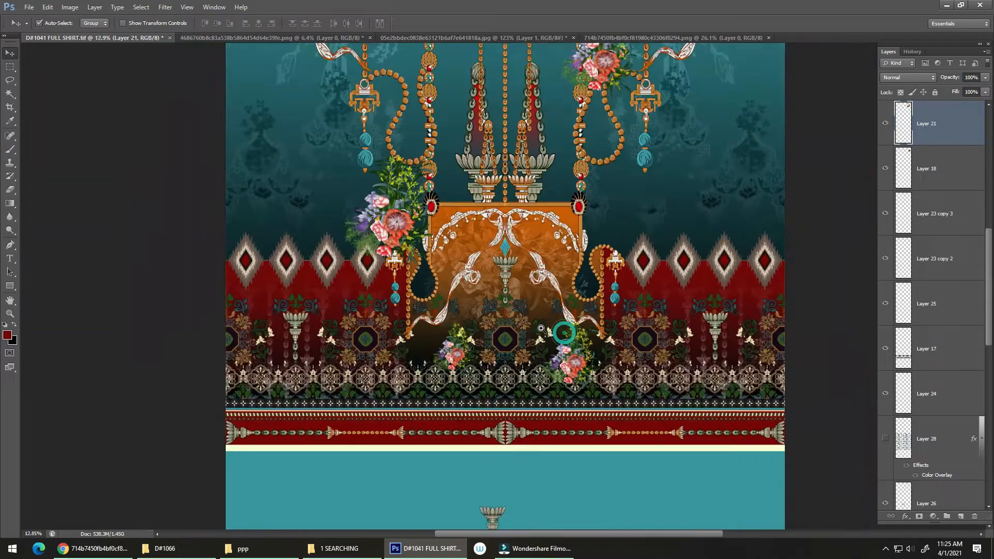
pyautogui.moveTo(510, 372); pyautogui.dragTo(514, 465)
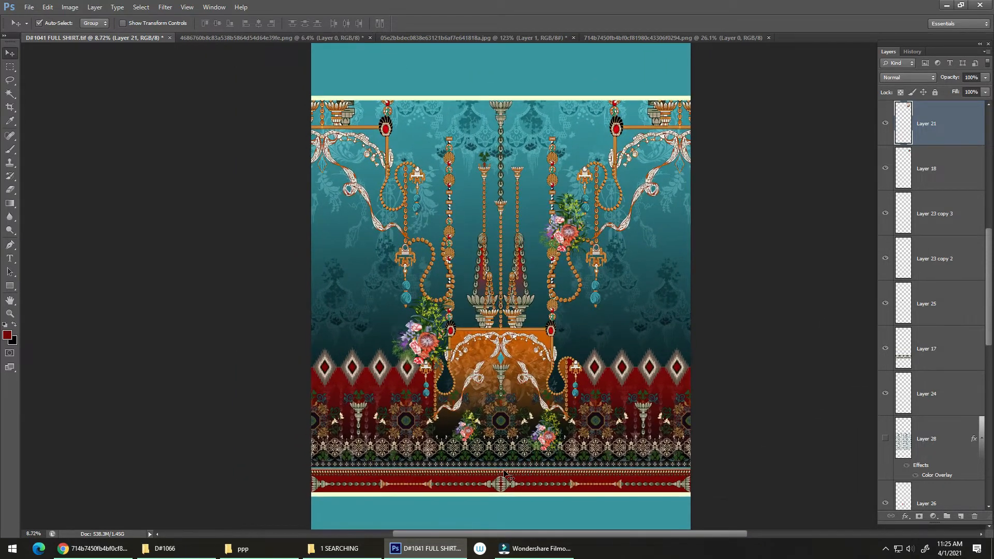
pyautogui.click(504, 474)
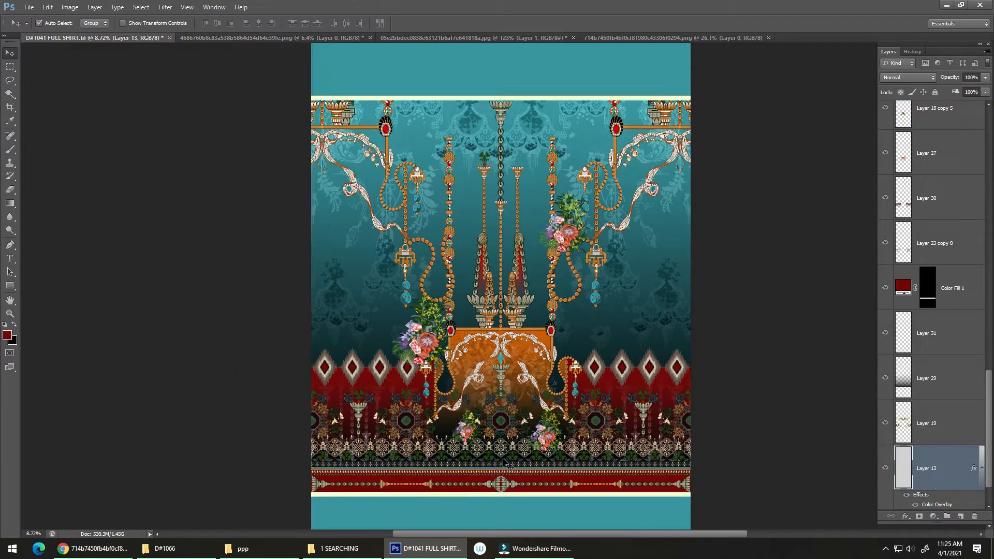